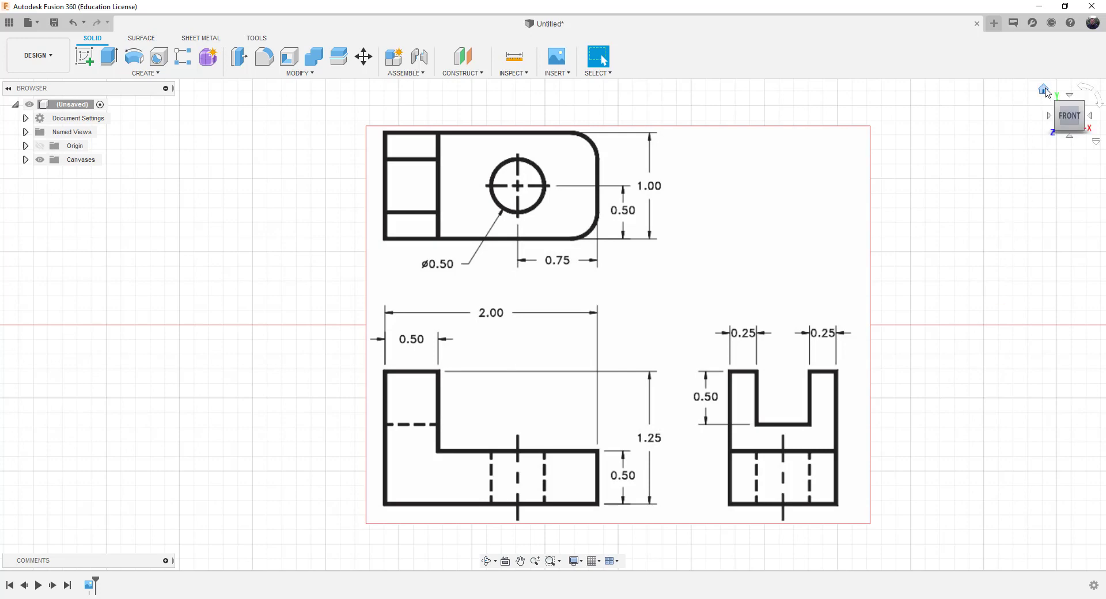
# Step: Hide the canvases so the reference drawing is out of the way around the origin
pyautogui.click(1045, 90)
pyautogui.scroll(-3, 499, 280)
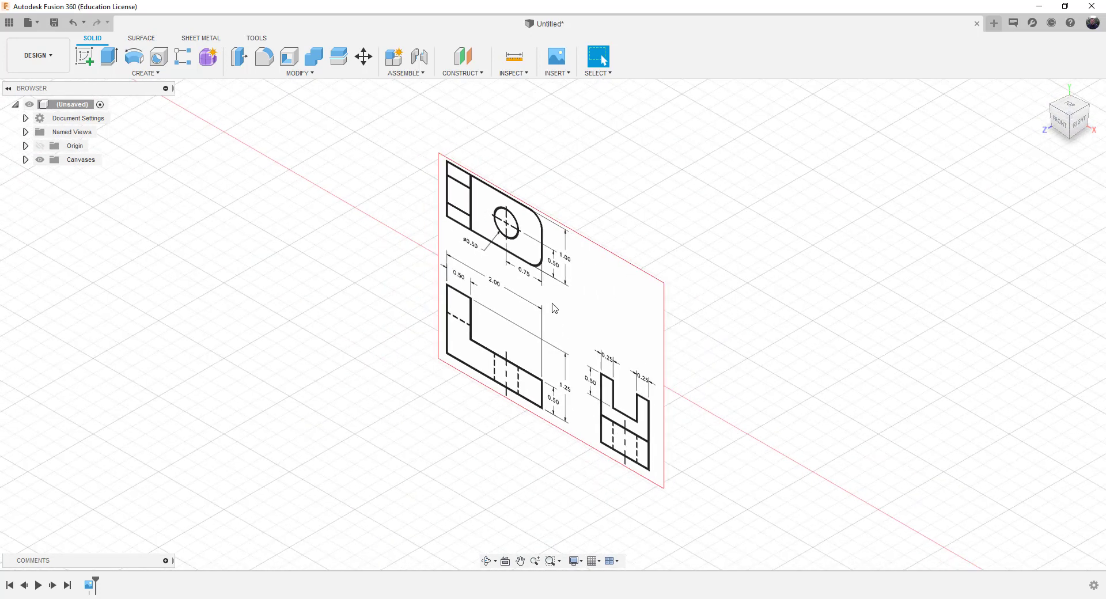
pyautogui.click(39, 160)
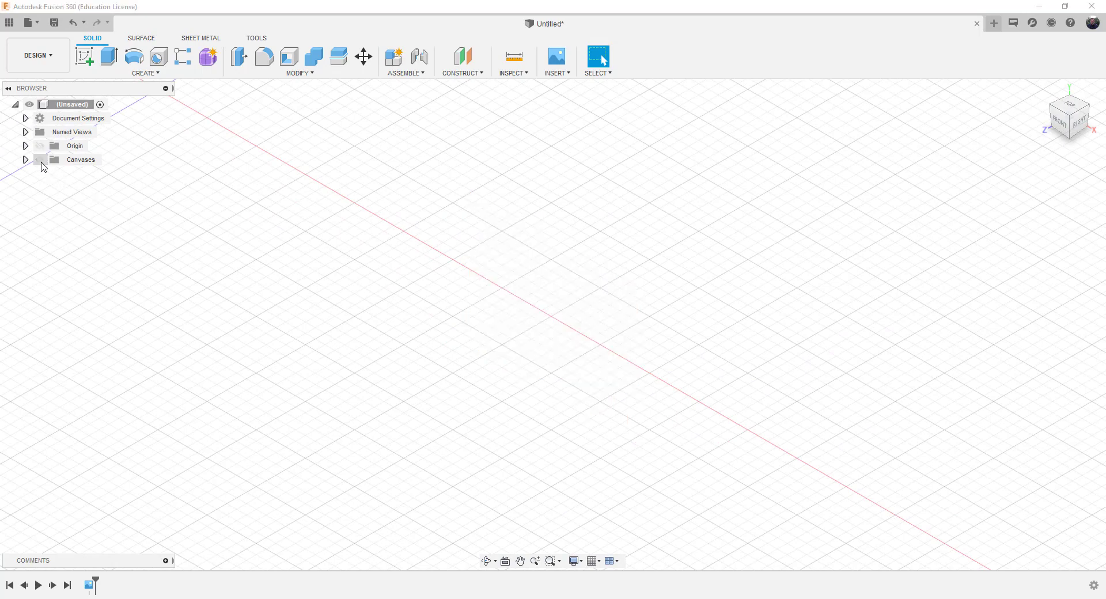
pyautogui.scroll(-2, 301, 267)
pyautogui.moveTo(301, 265); pyautogui.dragTo(534, 356, button='middle')
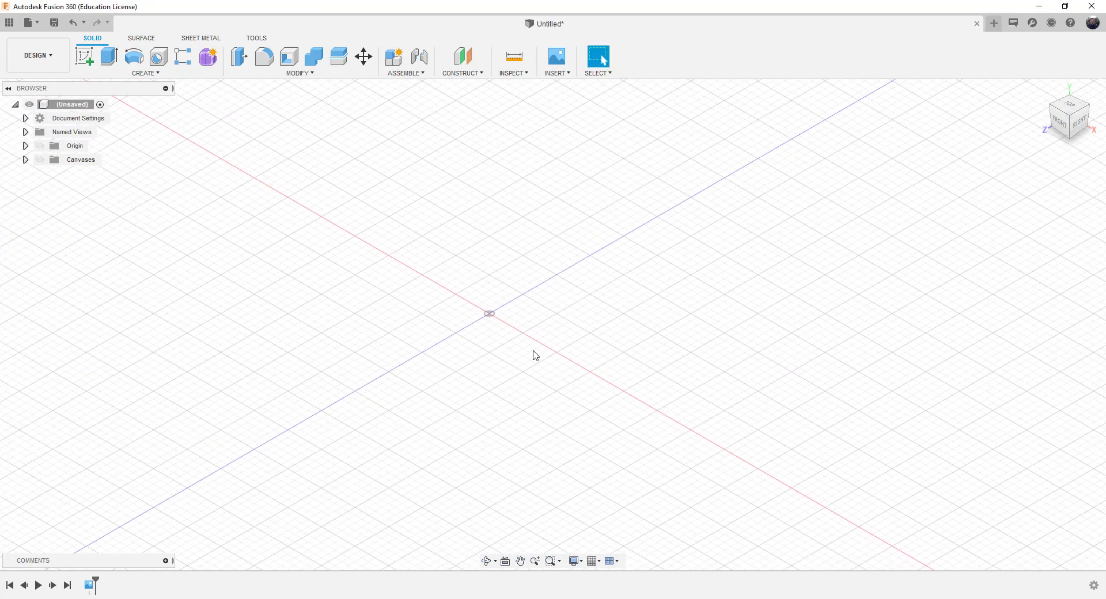
# Step: Start a new sketch on the front XY origin plane and look at it from the front
pyautogui.click(84, 58)
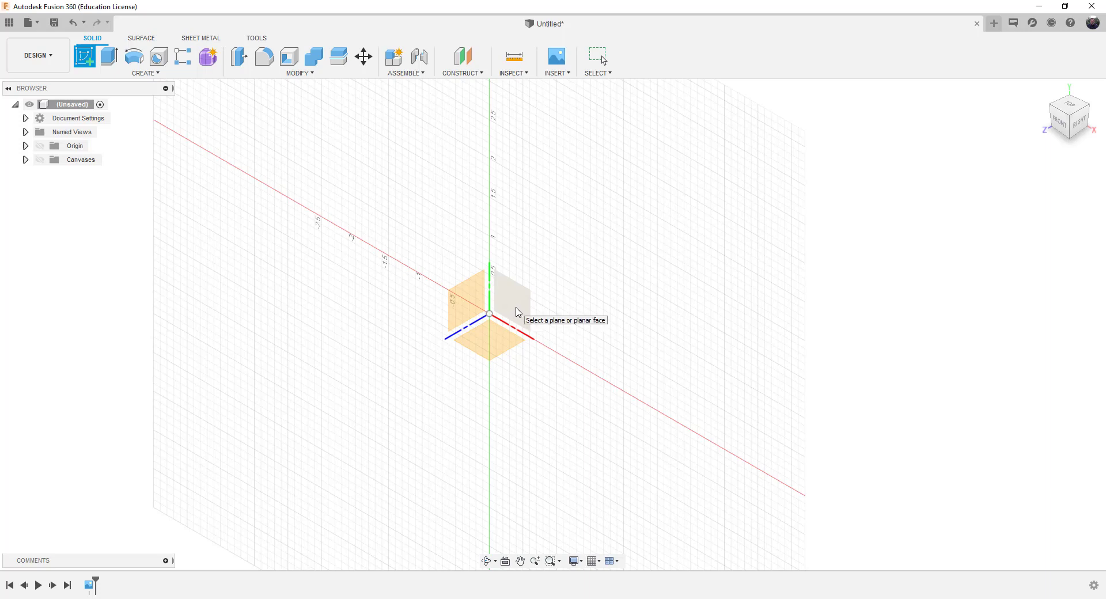
pyautogui.click(517, 312)
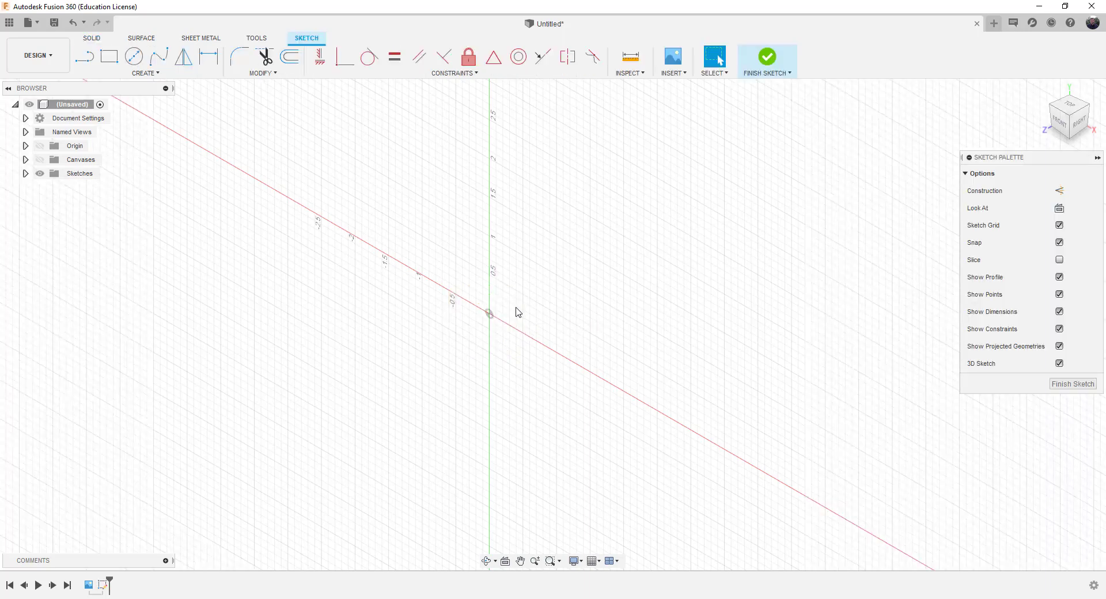
pyautogui.click(1064, 130)
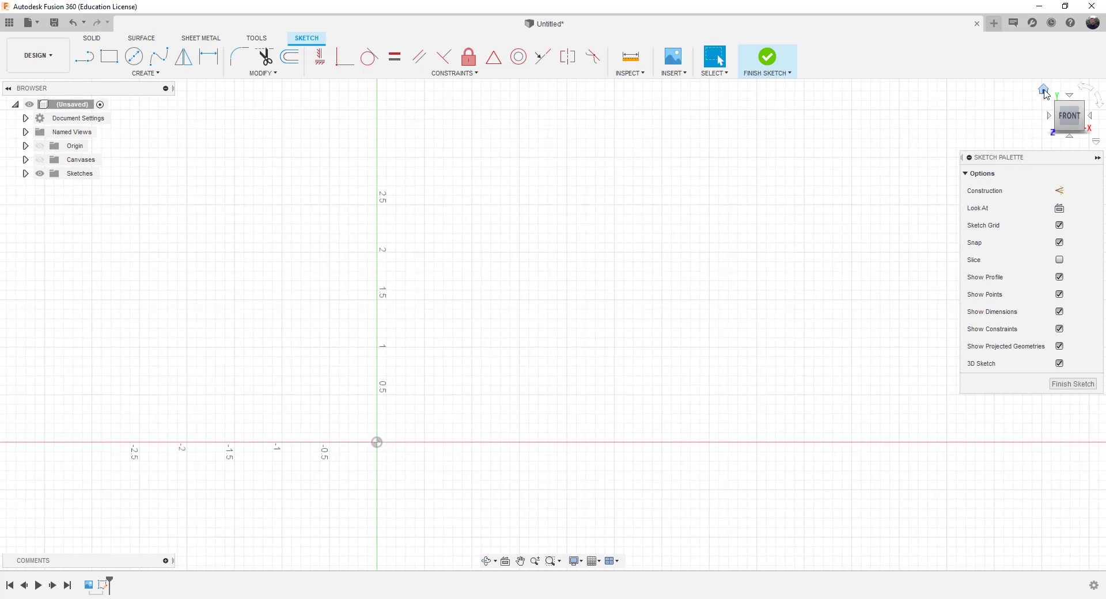
pyautogui.click(1045, 91)
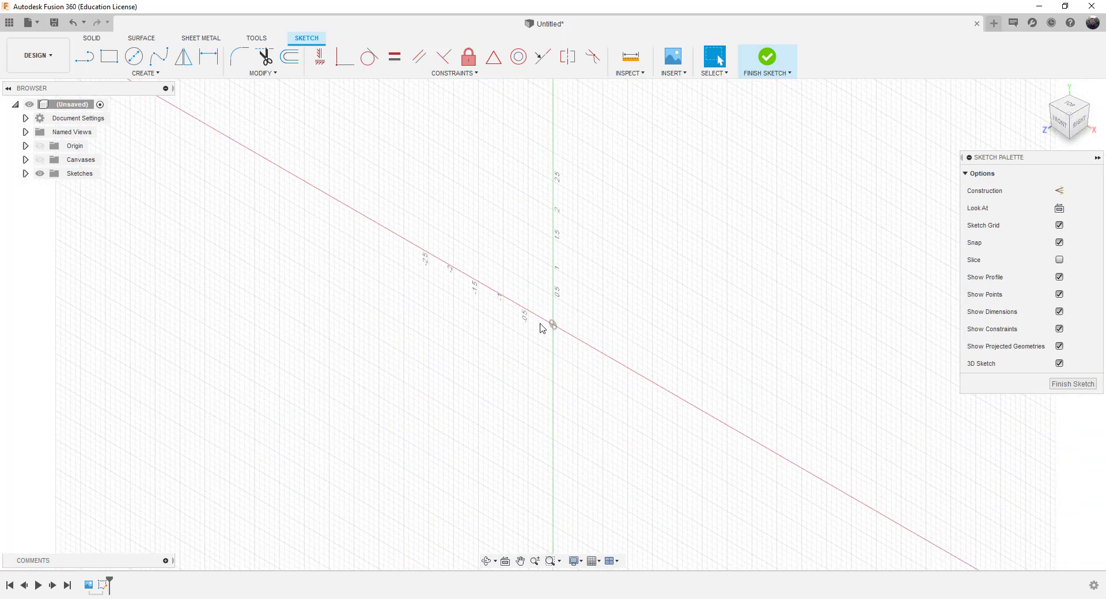
pyautogui.click(1062, 121)
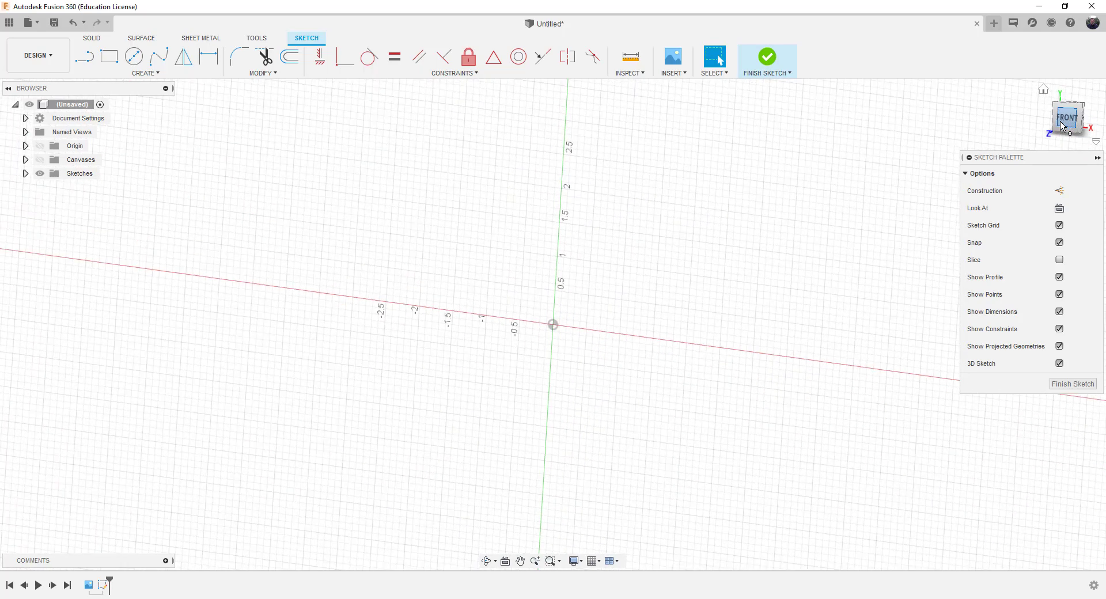
pyautogui.moveTo(608, 314)
pyautogui.mouseDown(button='middle')
pyautogui.moveTo(509, 323)
pyautogui.moveTo(492, 337)
pyautogui.mouseUp(button='middle')
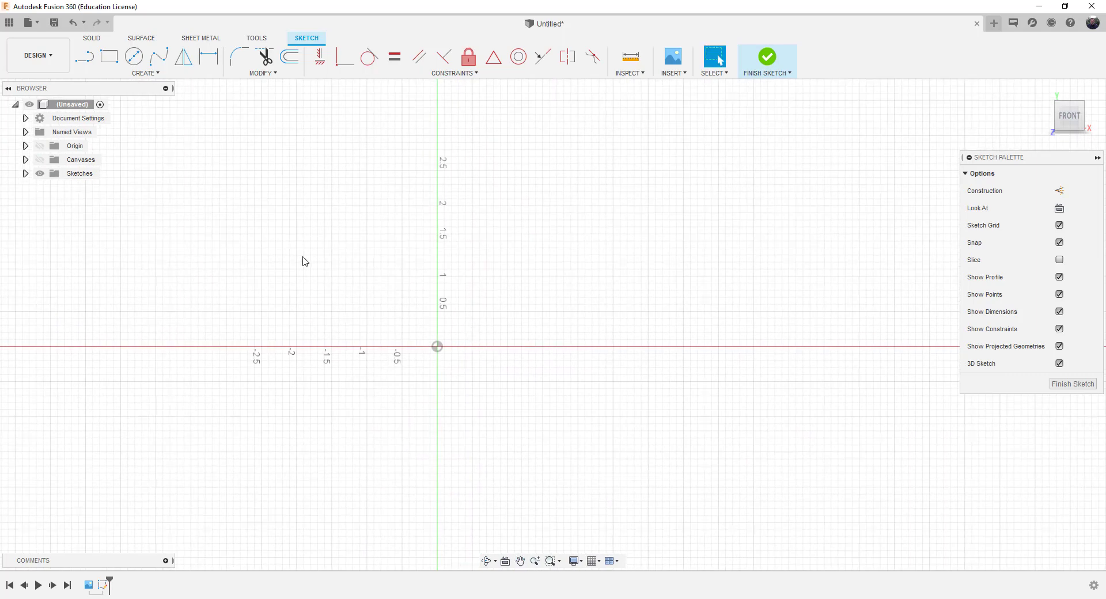
# Step: Sketch connected lines: a vertical edge about 1.5 in down to the origin, a base edge about 2.5 in along the horizontal axis, and a short vertical end edge
pyautogui.click(85, 57)
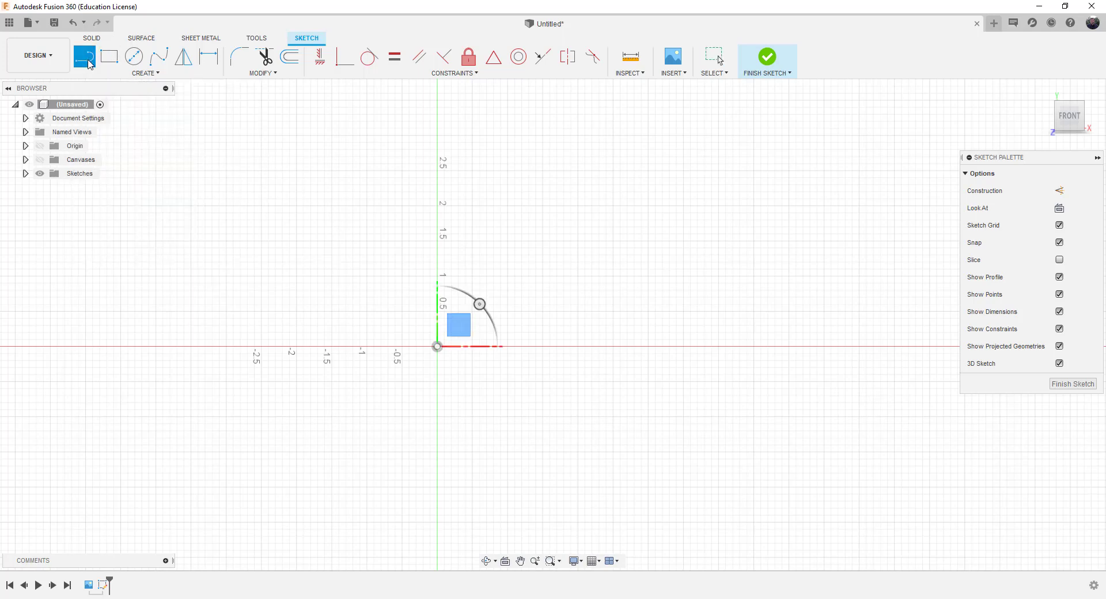
pyautogui.click(437, 241)
pyautogui.click(437, 347)
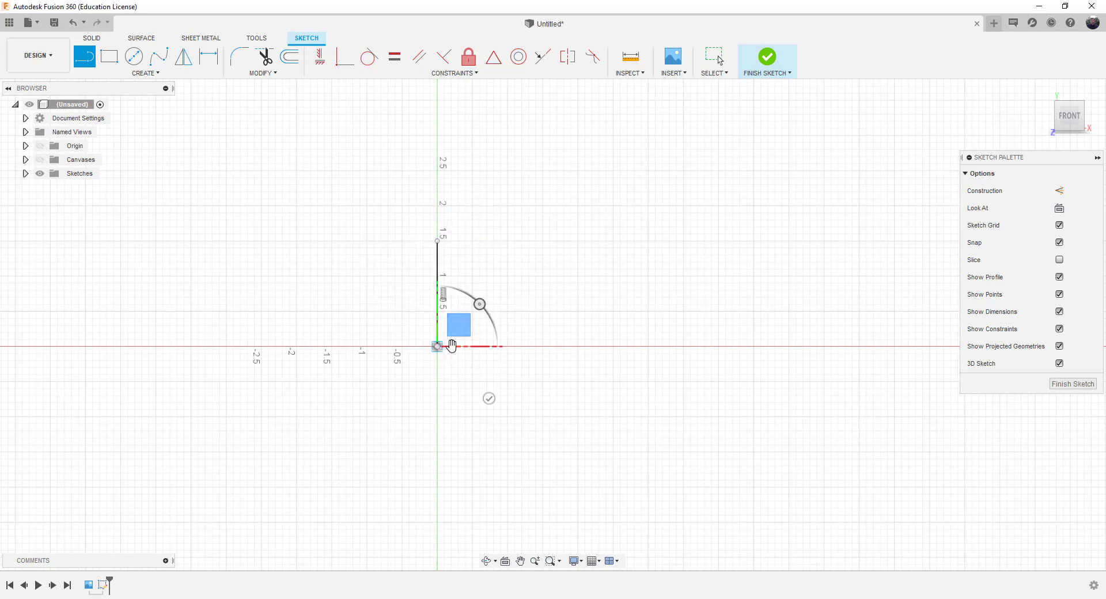
pyautogui.click(613, 347)
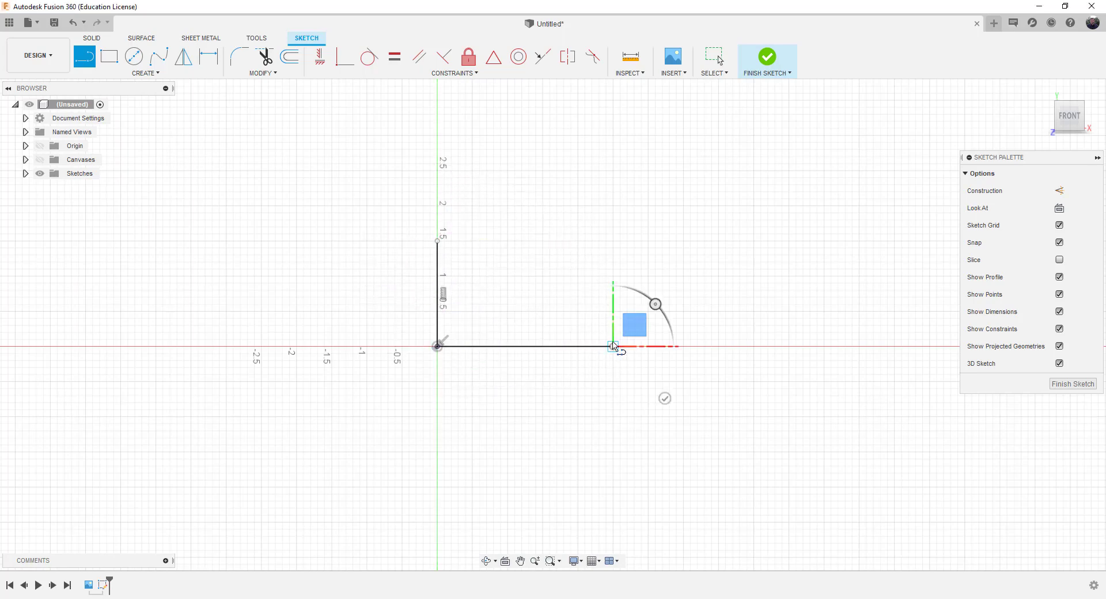
pyautogui.click(613, 304)
# Step: Close the L-shaped profile with a horizontal step edge, a vertical inner edge and a horizontal top edge
pyautogui.click(487, 305)
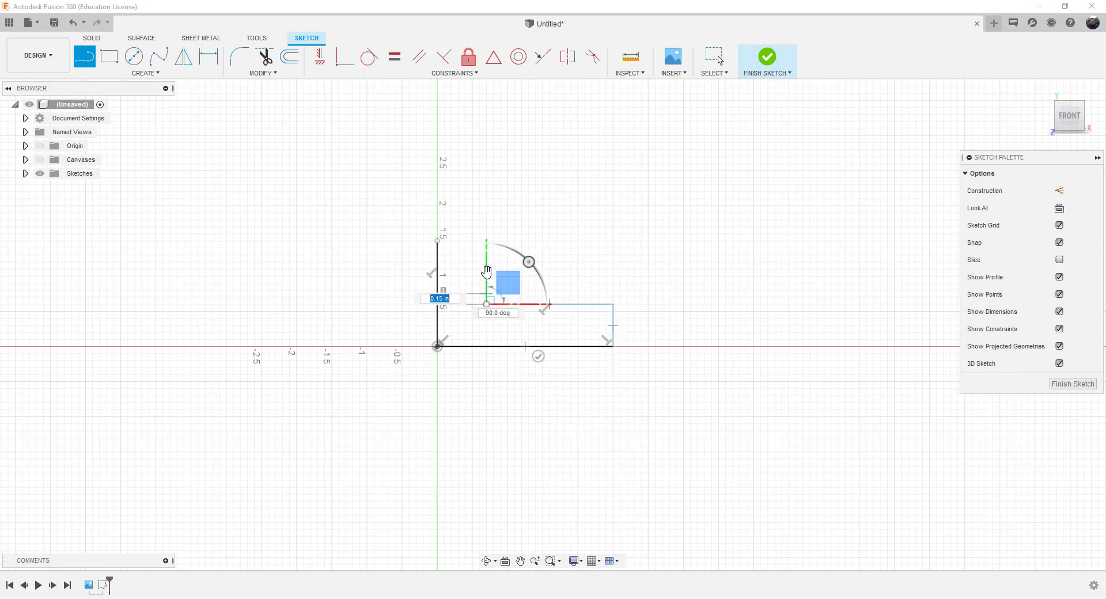
pyautogui.click(487, 241)
pyautogui.click(437, 241)
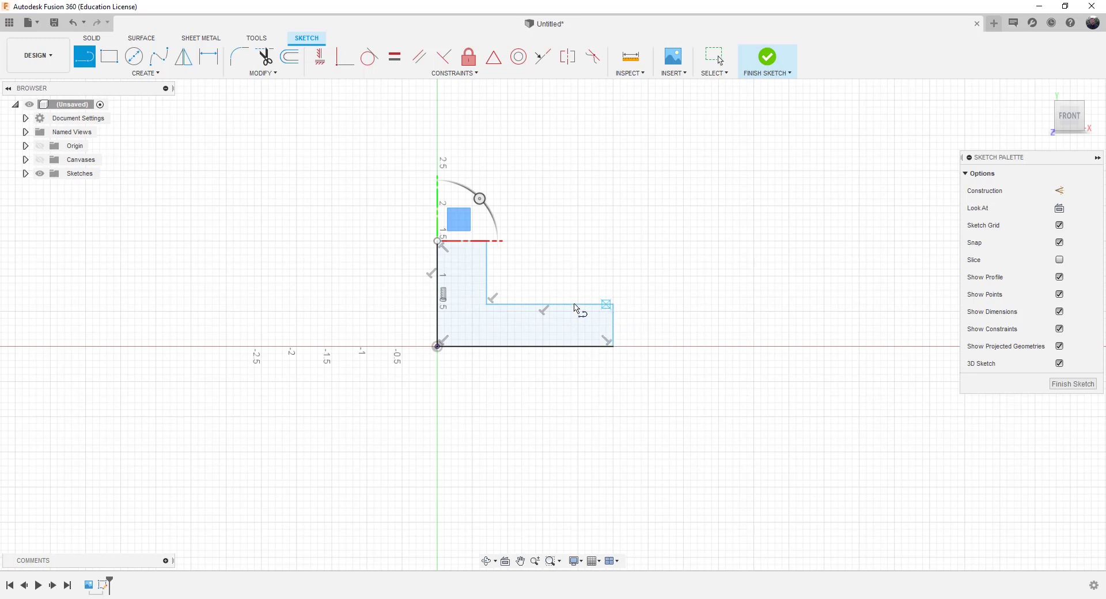
# Step: Undo the three lines that close the L-shaped profile, keeping the first vertical, base and end edges
pyautogui.click(74, 26)
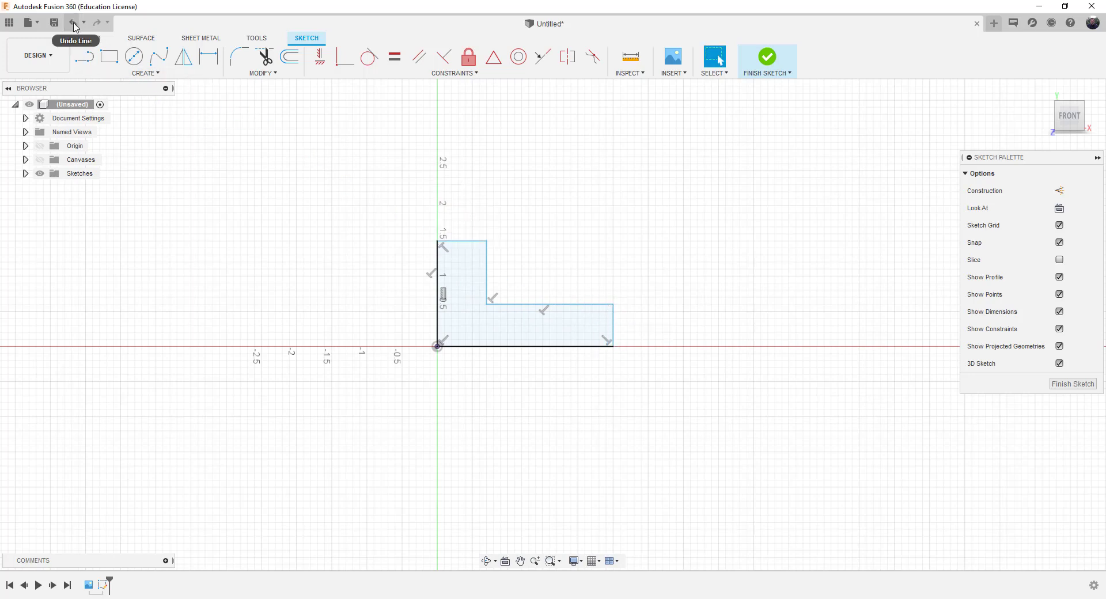
pyautogui.click(74, 26)
pyautogui.click(74, 26)
pyautogui.click(74, 26)
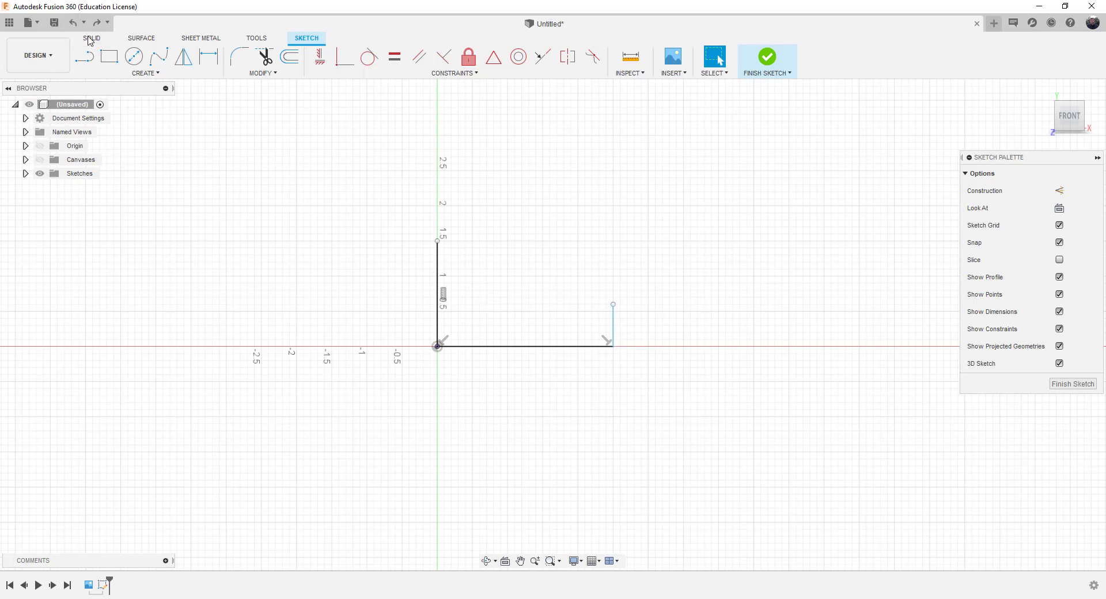
# Step: Close the profile with a sloped step line about 1.81 in long, a vertical inner edge and a horizontal top edge about 0.70 in long
pyautogui.click(84, 56)
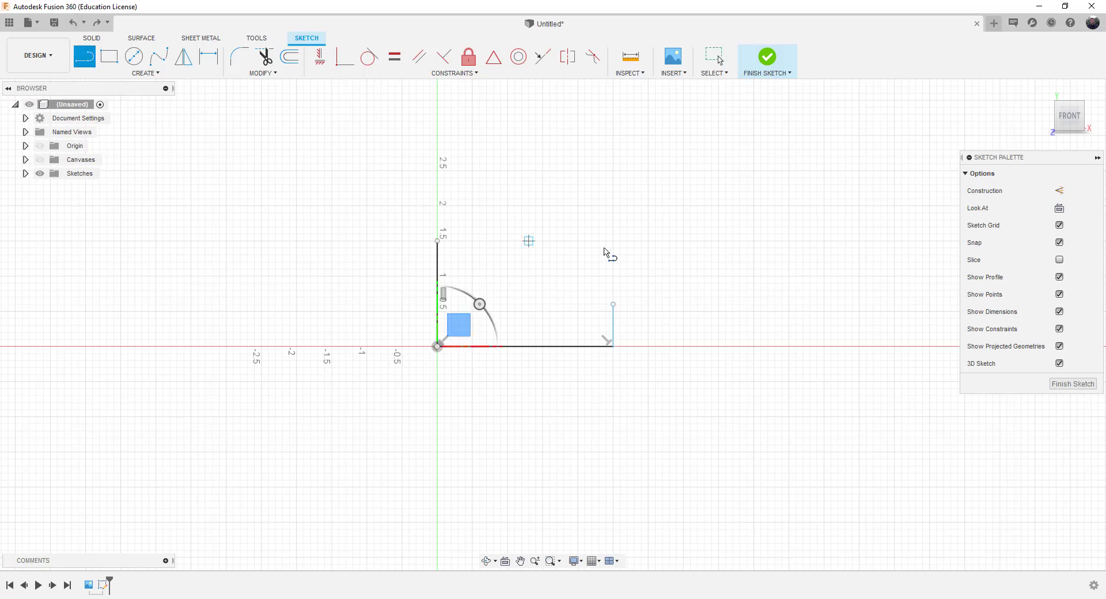
pyautogui.click(614, 304)
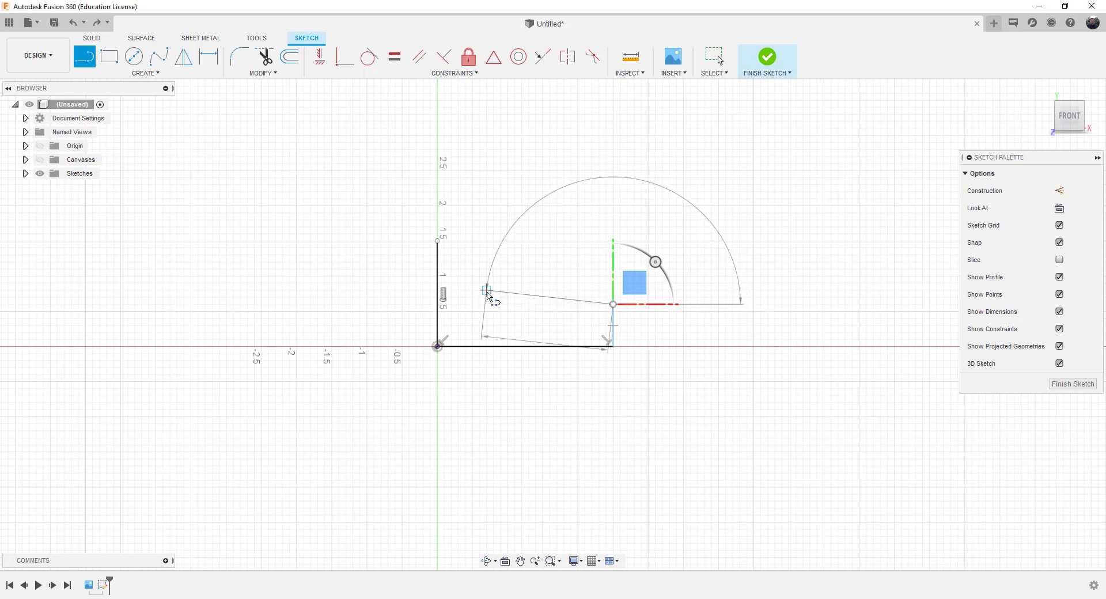
pyautogui.click(486, 290)
pyautogui.click(486, 240)
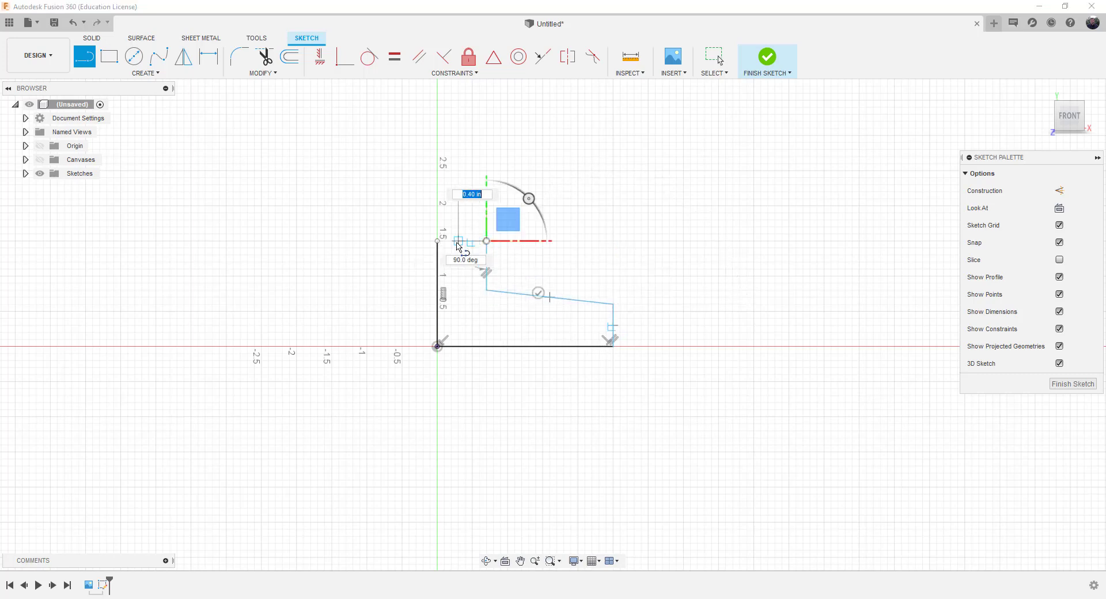
pyautogui.click(438, 241)
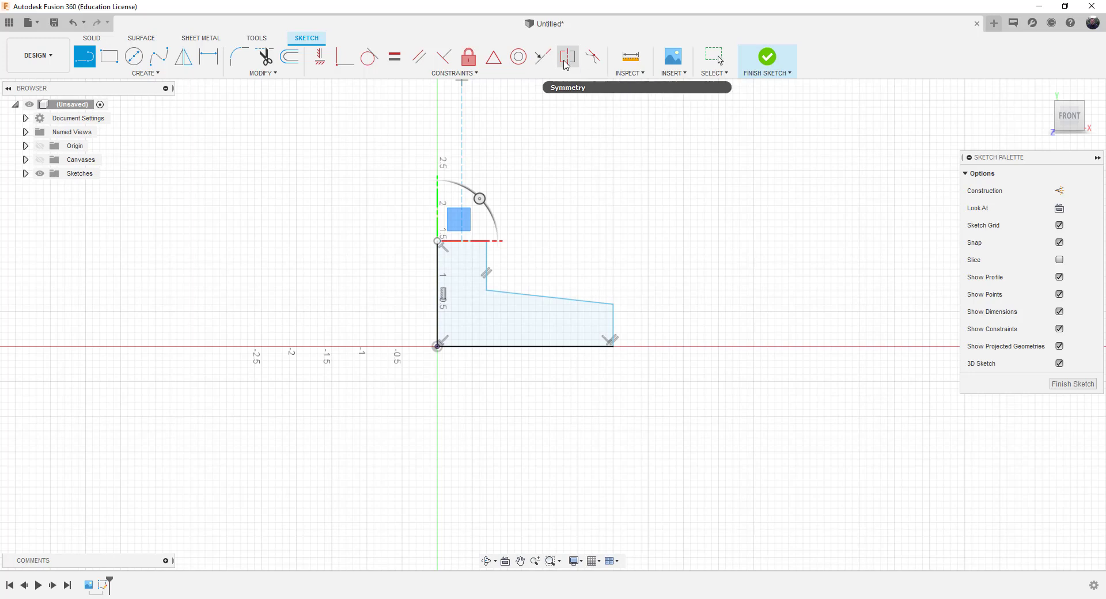
# Step: Apply a Perpendicular constraint between the sloped step line and the short vertical end edge
pyautogui.click(598, 58)
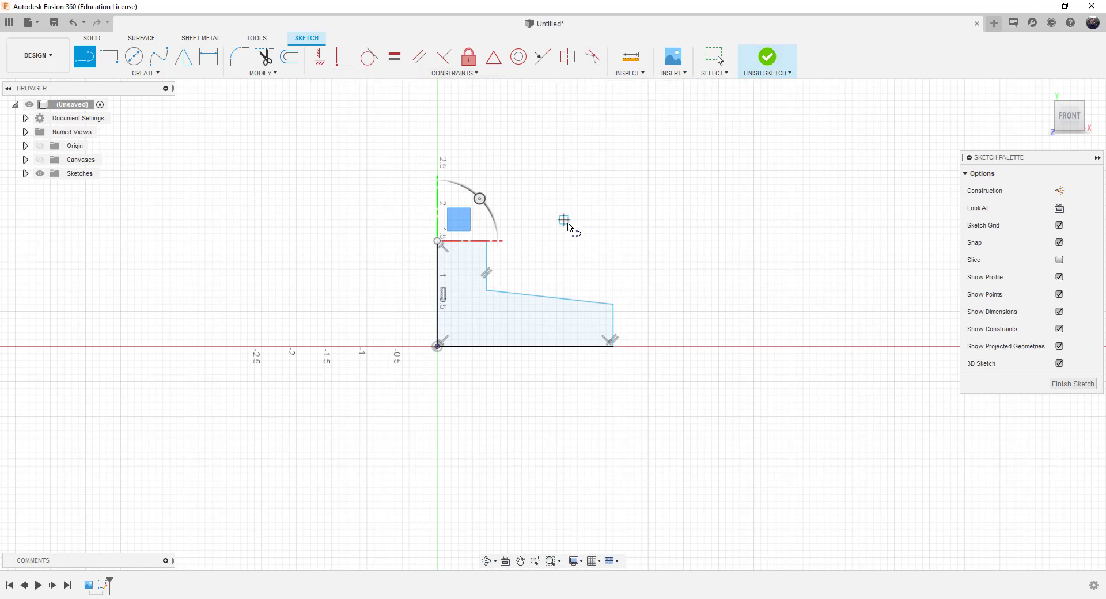
pyautogui.click(445, 58)
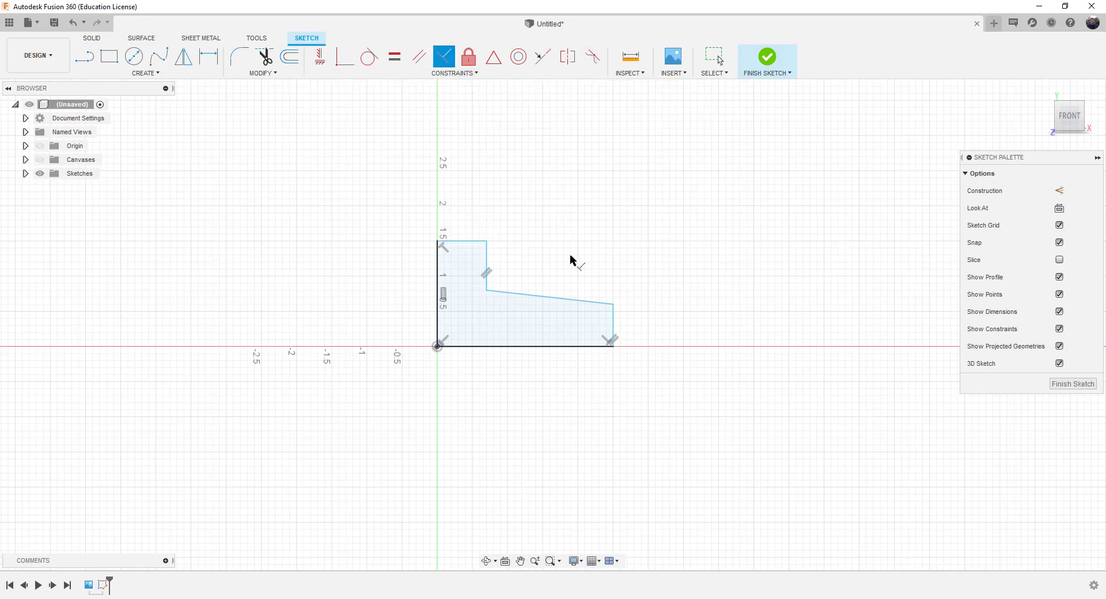
pyautogui.click(560, 299)
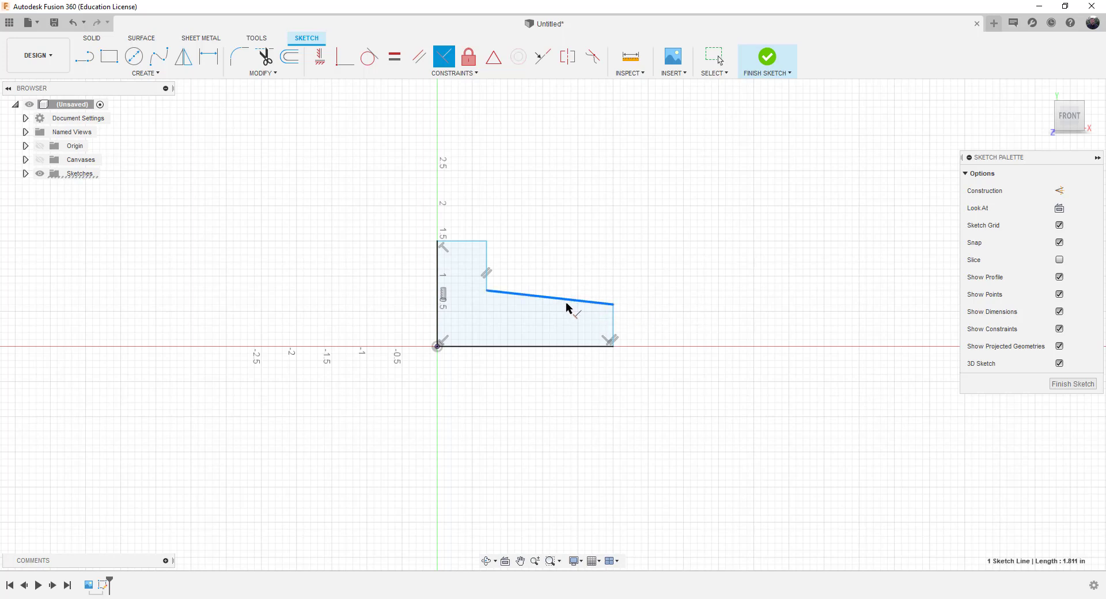
pyautogui.click(615, 323)
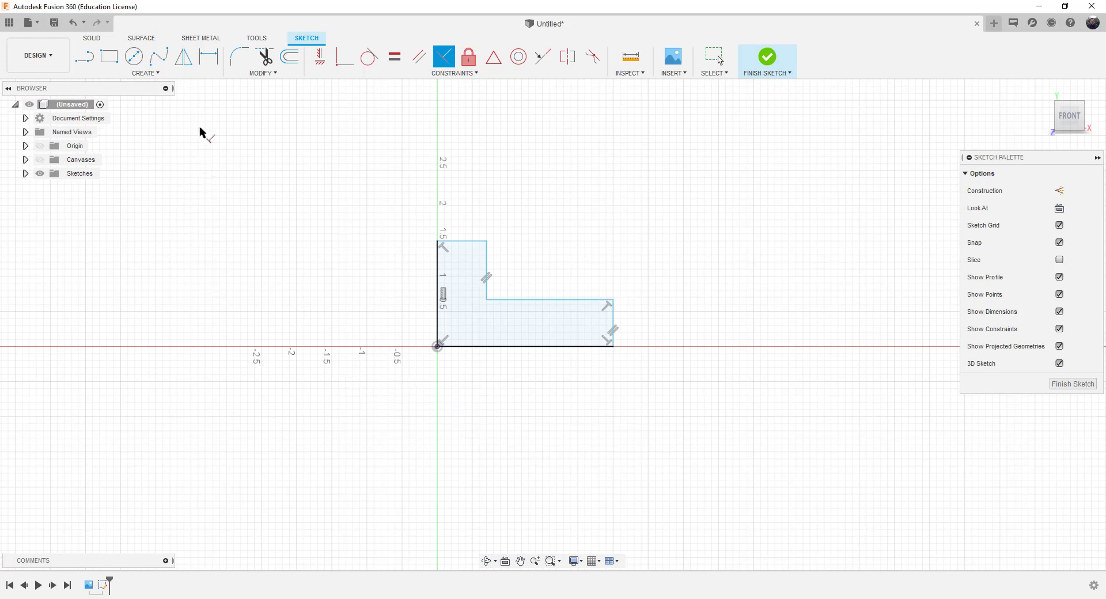
# Step: Dimension the tall vertical edge through the origin and set its height to 1.25 in
pyautogui.click(208, 59)
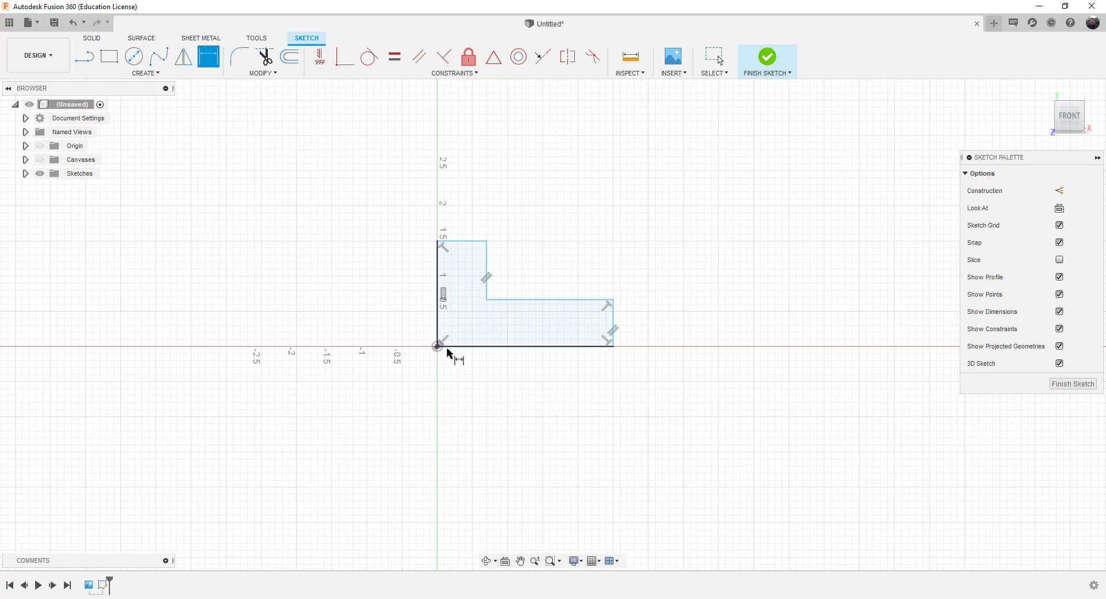
pyautogui.click(437, 308)
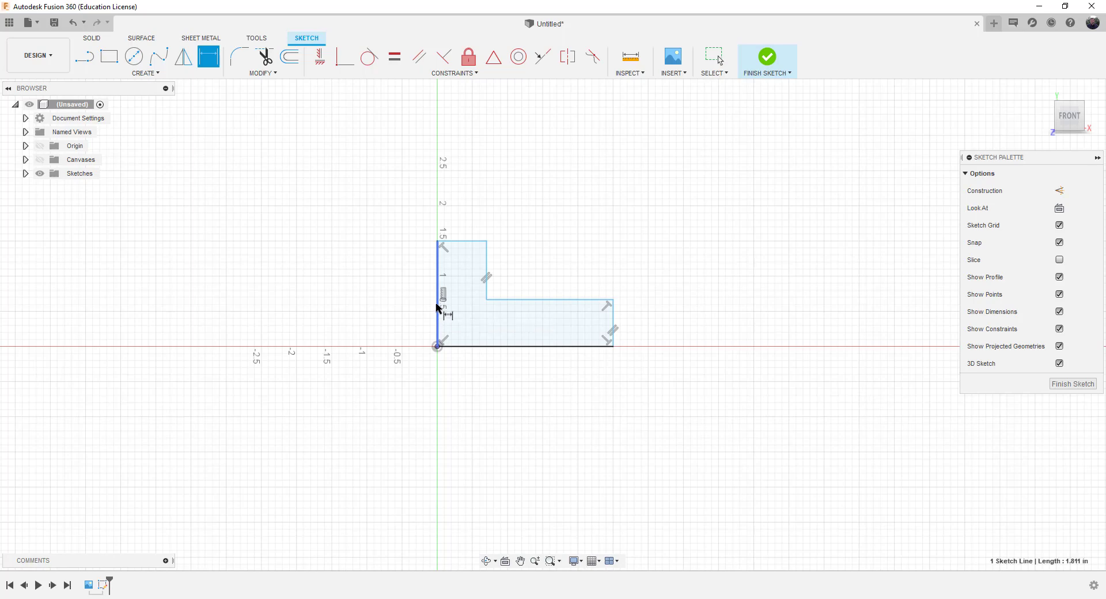
pyautogui.click(390, 294)
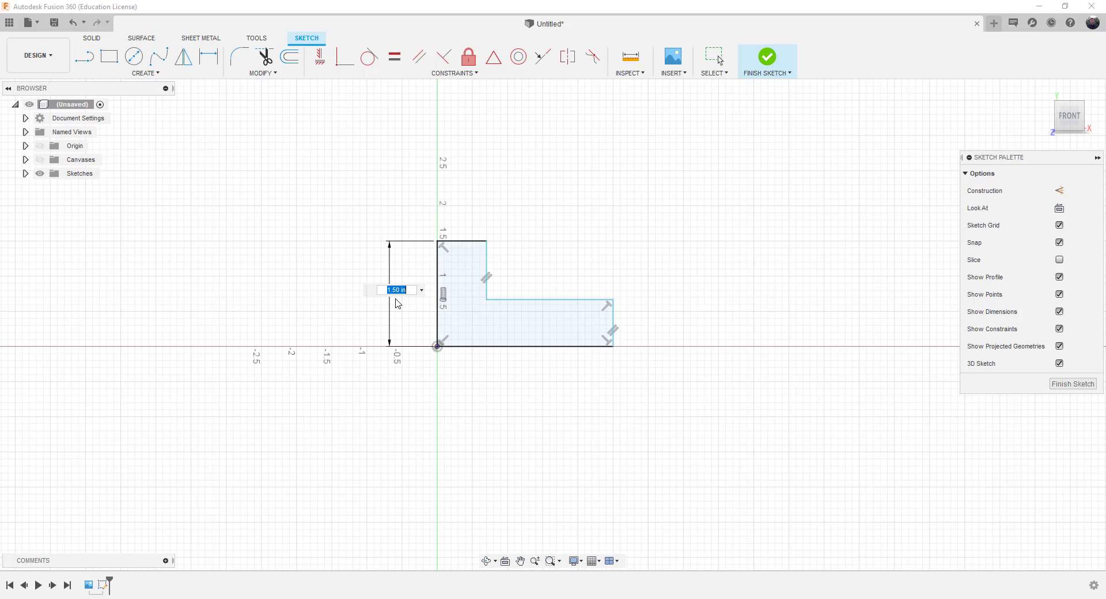
pyautogui.write('1.25')
pyautogui.press('Return')
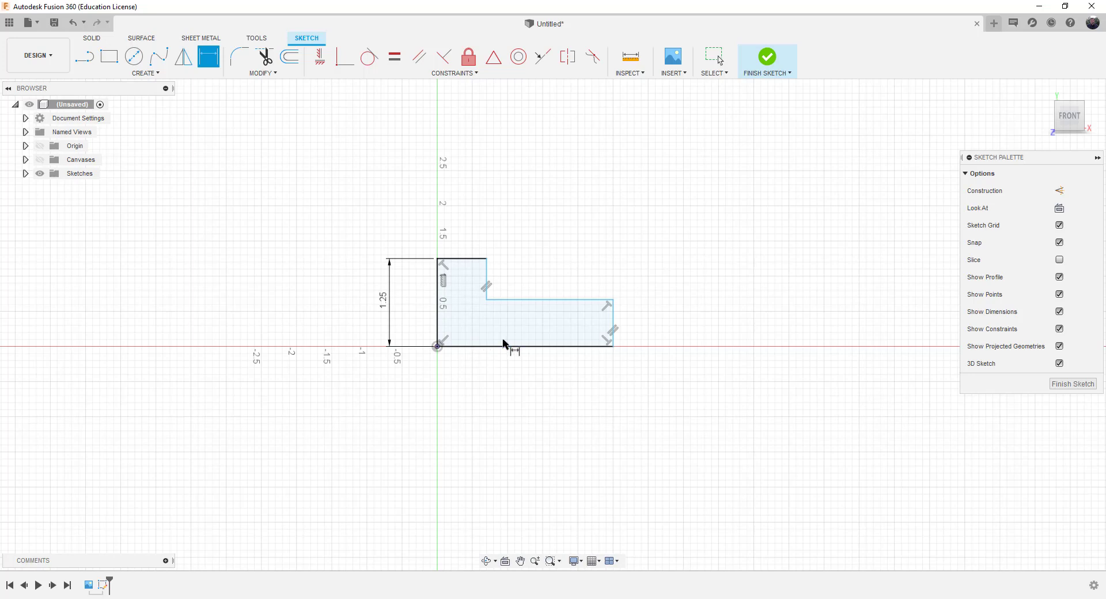
# Step: Dimension the base edge below the profile and set its length to 2 in
pyautogui.click(541, 346)
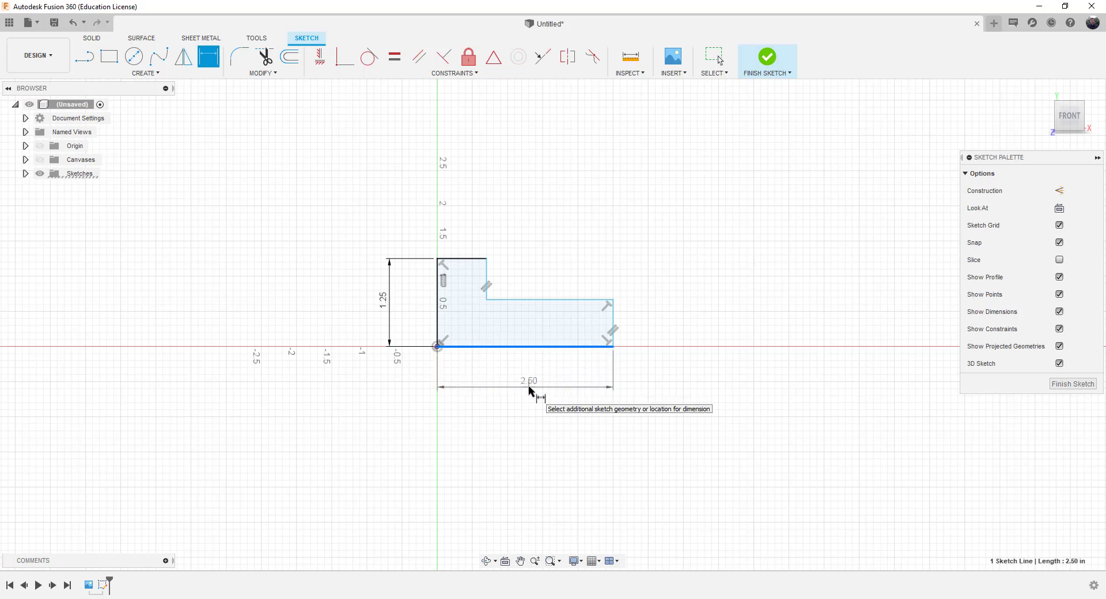
pyautogui.click(531, 391)
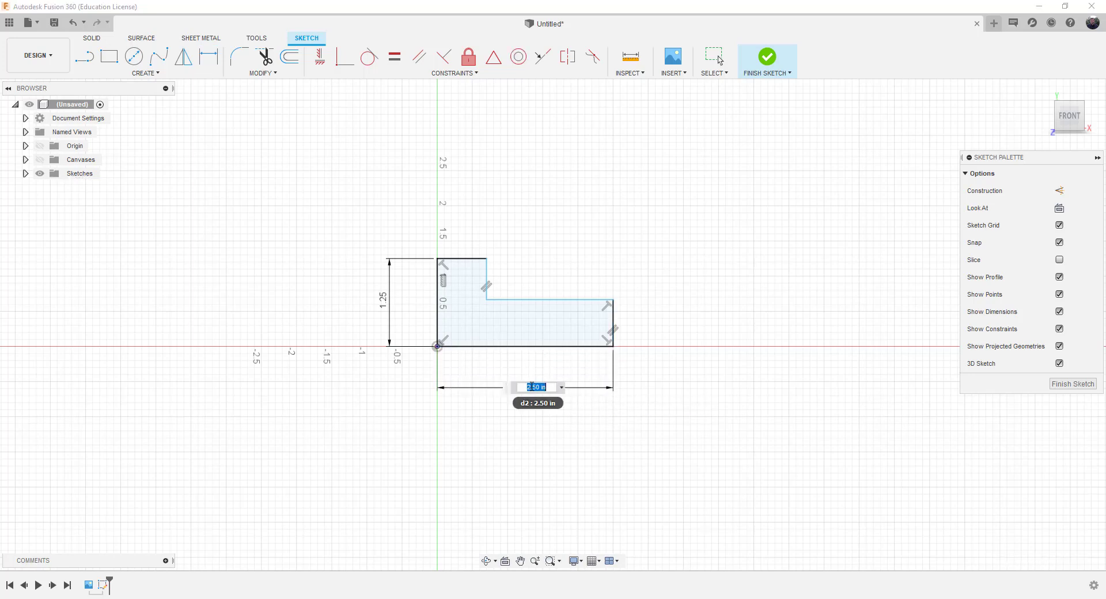
pyautogui.write('2')
pyautogui.press('Return')
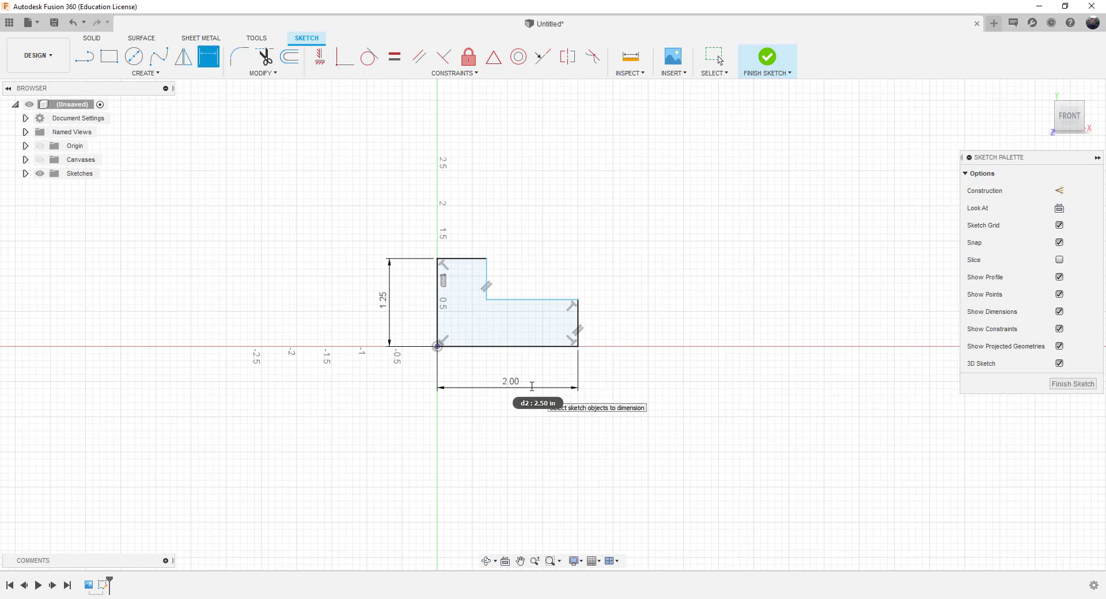
# Step: Dimension the short vertical end edge and set its height to .50 in
pyautogui.click(578, 324)
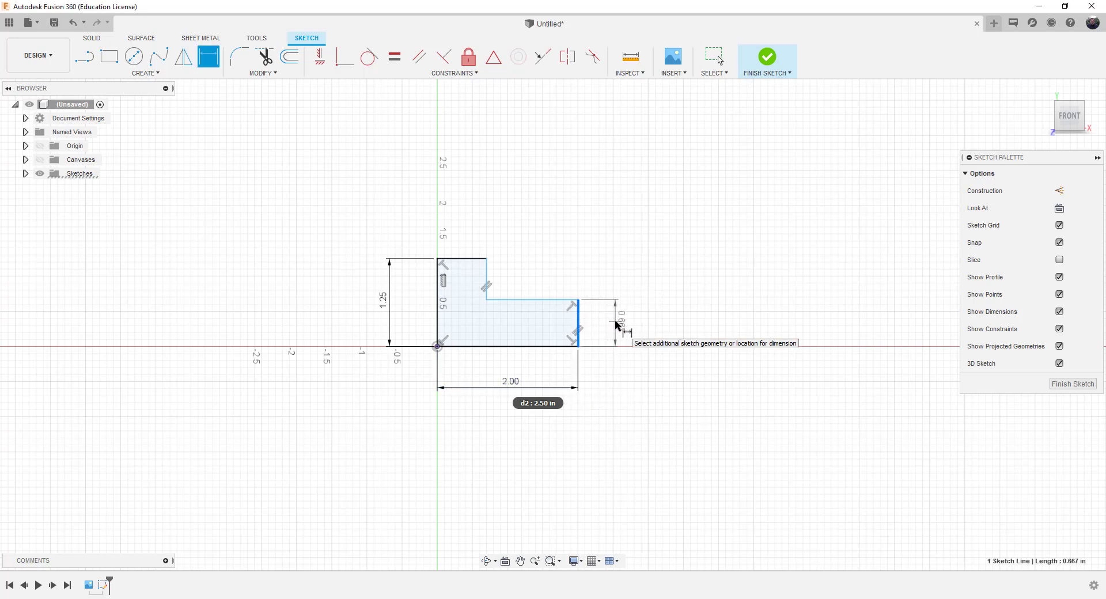
pyautogui.click(615, 324)
pyautogui.press('BackSpace')
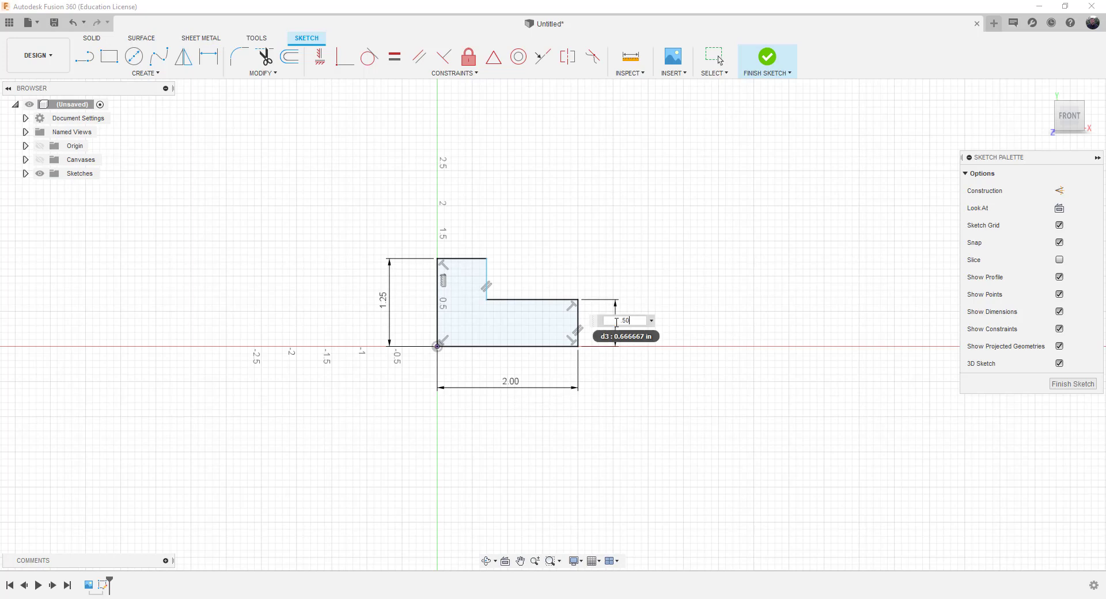
pyautogui.write('.50')
pyautogui.press('Return')
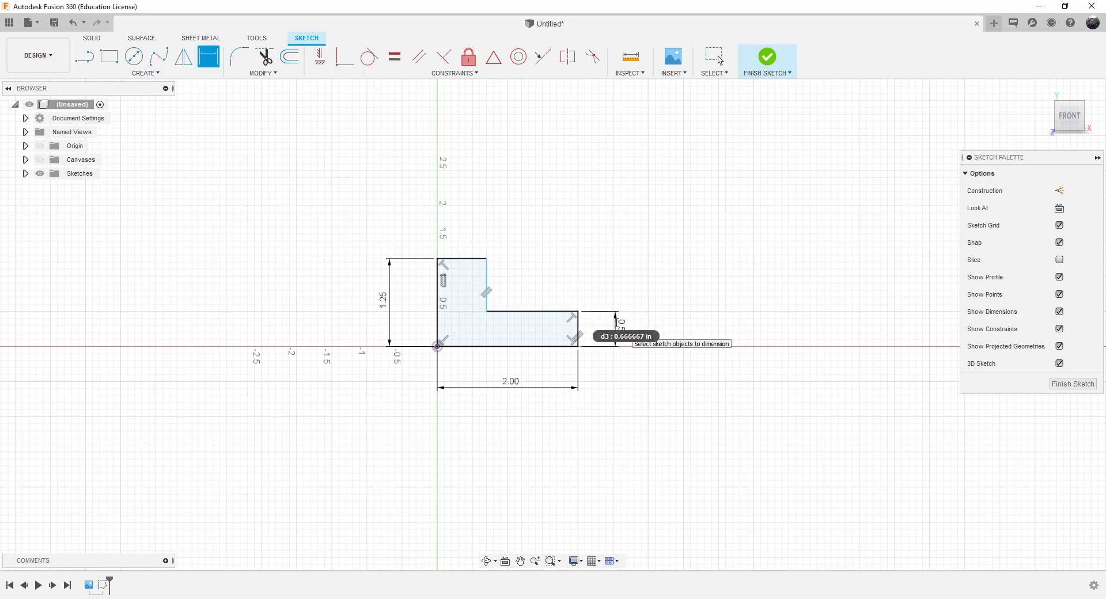
# Step: Dimension the short top edge of the L-shaped profile and set its width to .50 in
pyautogui.click(465, 261)
pyautogui.click(471, 221)
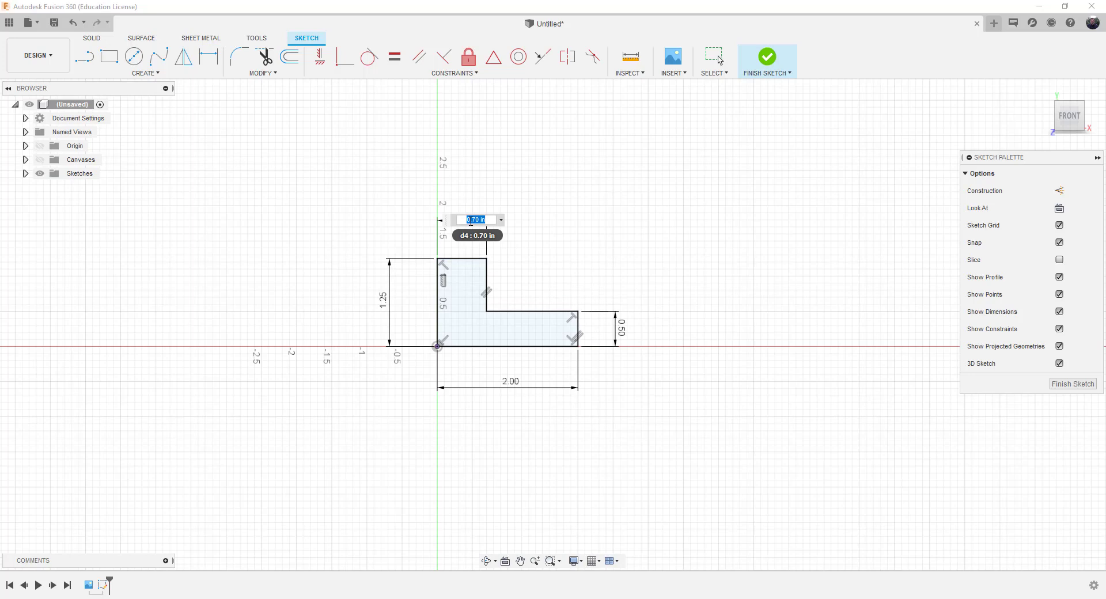
pyautogui.write('.50')
pyautogui.press('Return')
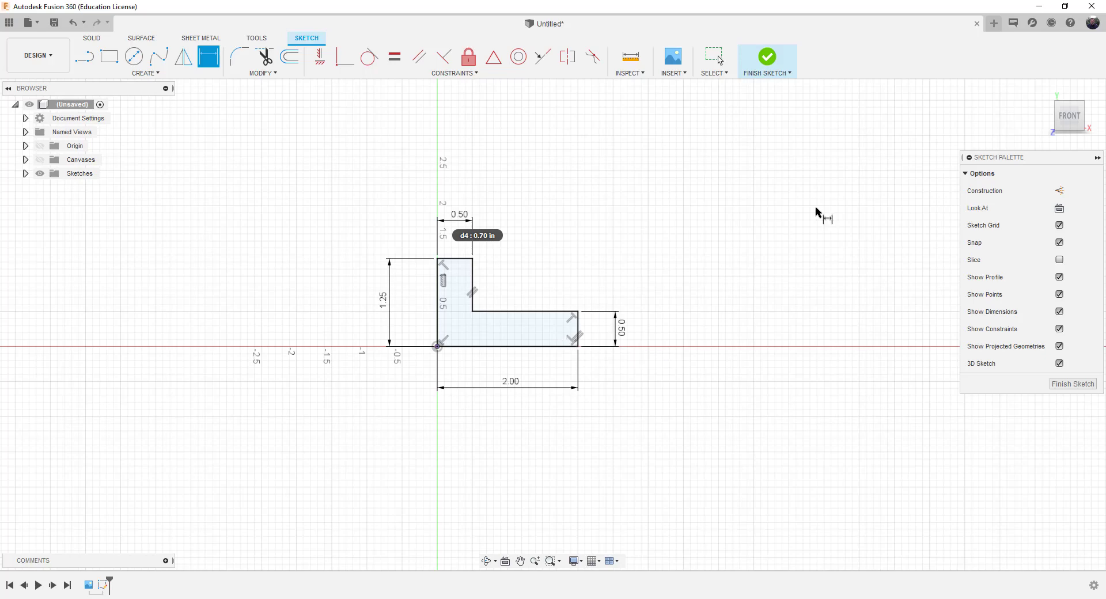
# Step: Finish the profile sketch and extrude the L-shaped profile 1.0 in to one side as a new body
pyautogui.moveTo(1044, 94)
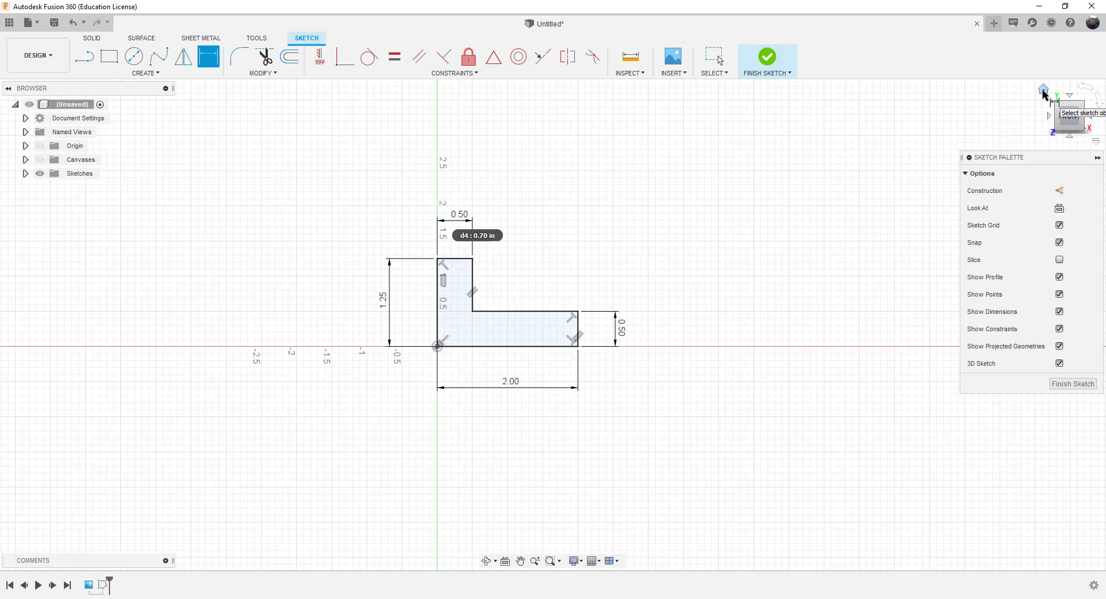
pyautogui.click(1043, 91)
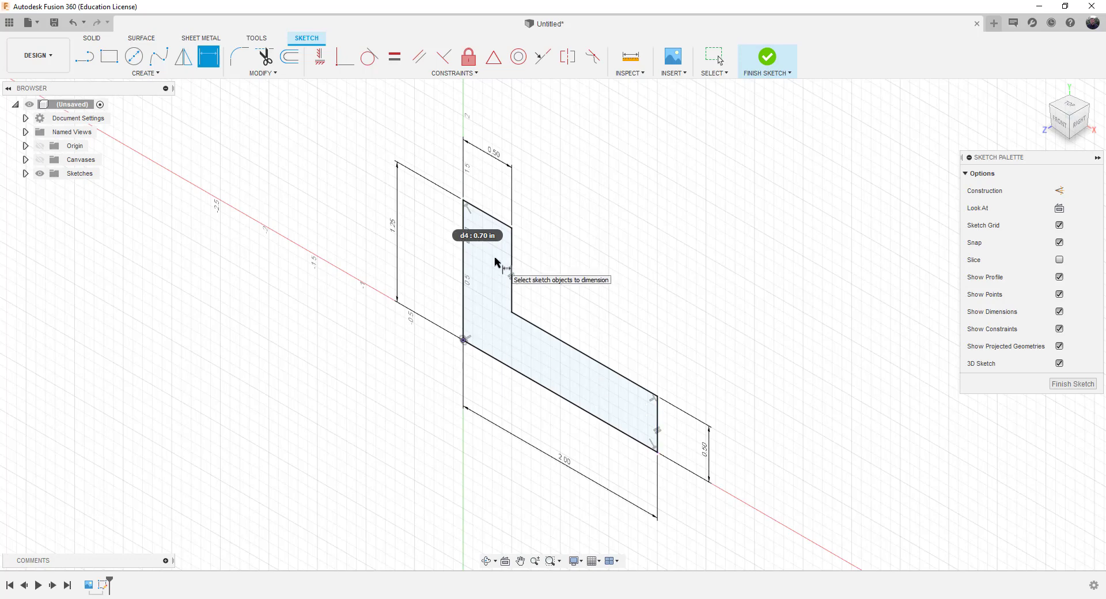
pyautogui.click(769, 61)
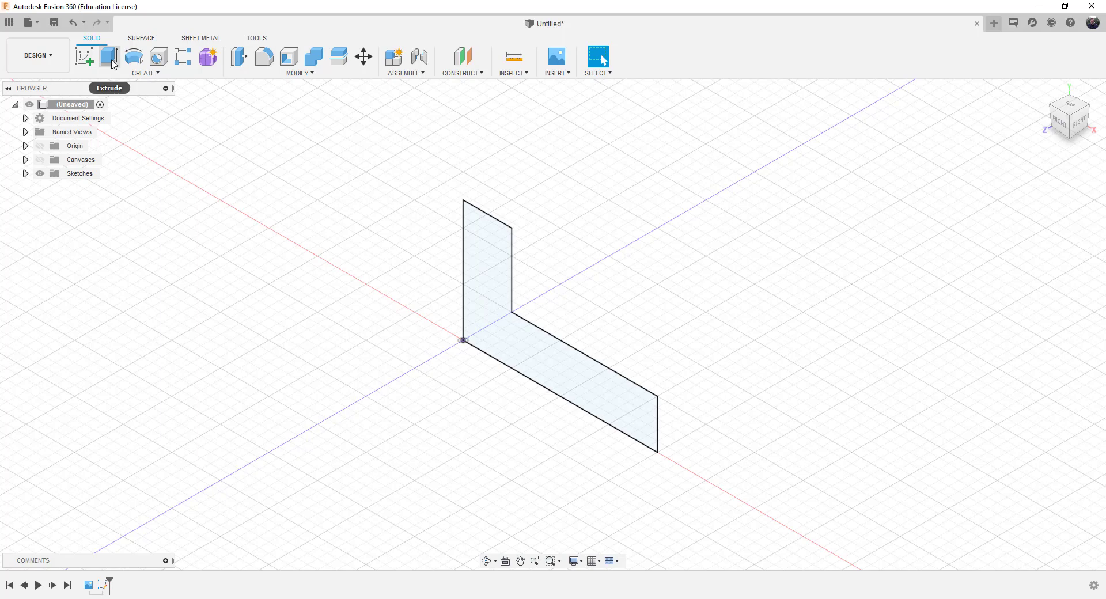
pyautogui.click(110, 59)
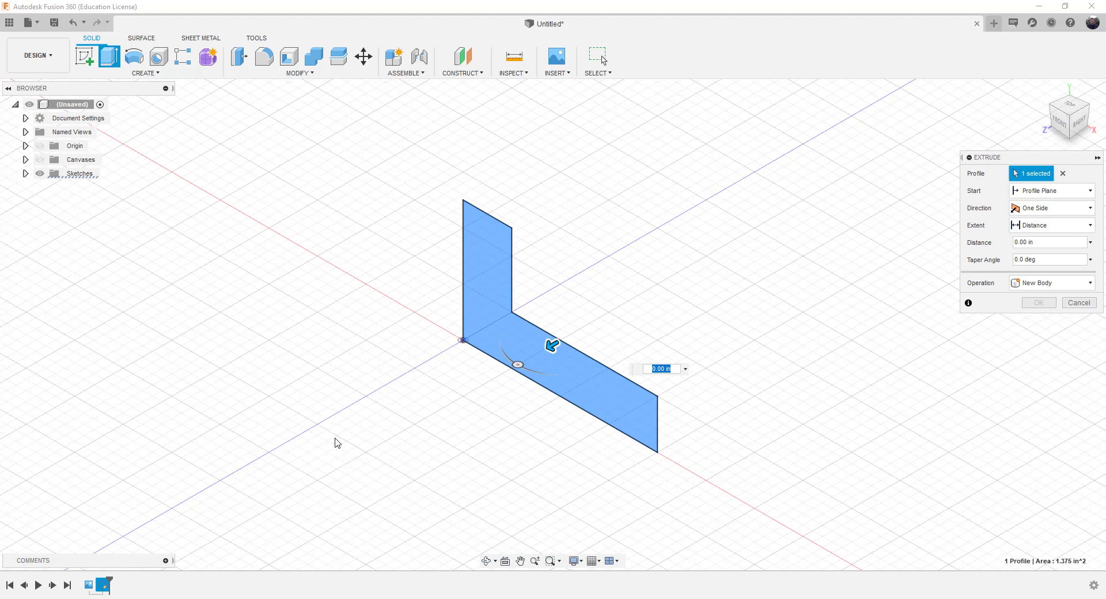
pyautogui.moveTo(552, 344); pyautogui.dragTo(470, 388)
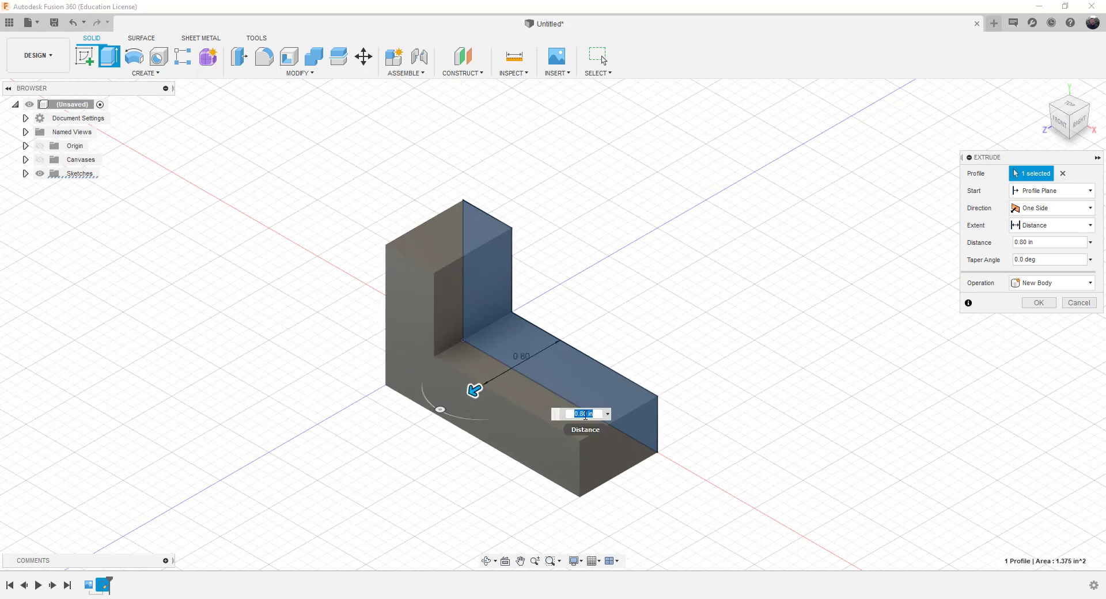
pyautogui.press('BackSpace')
pyautogui.write('1.0')
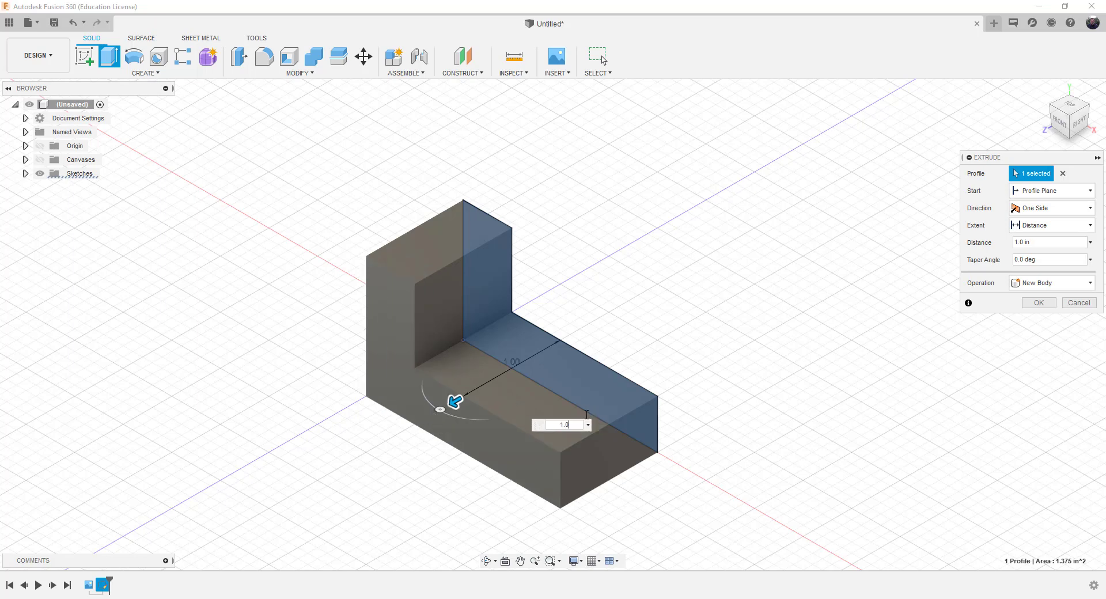
pyautogui.press('Return')
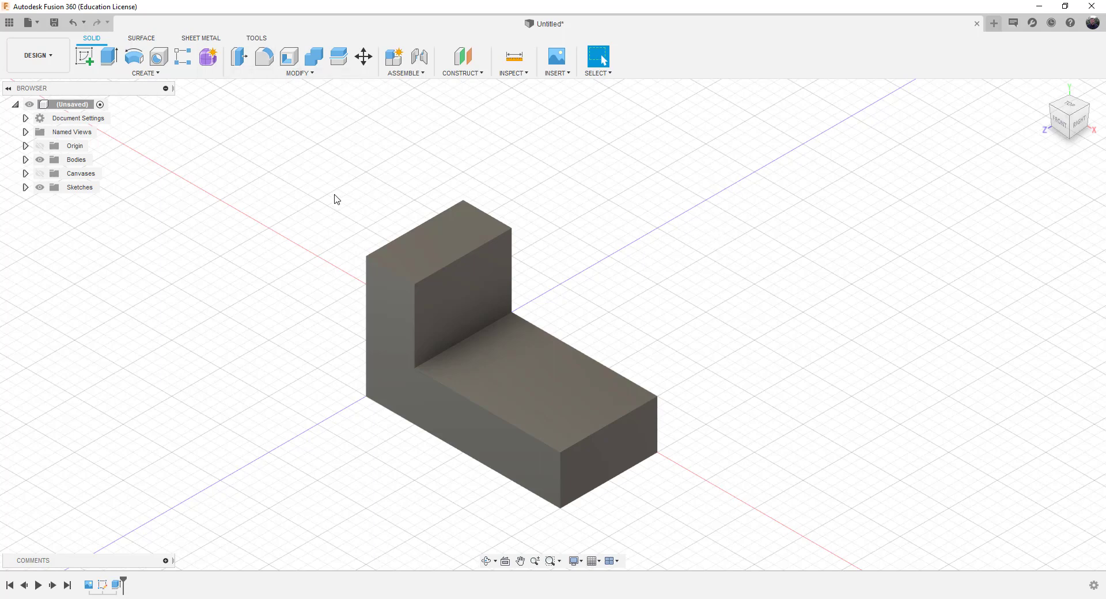
# Step: On the upright's inner vertical face, sketch a rectangle about 0.51 in wide and 0.71 in tall that extends above the top edge
pyautogui.click(85, 58)
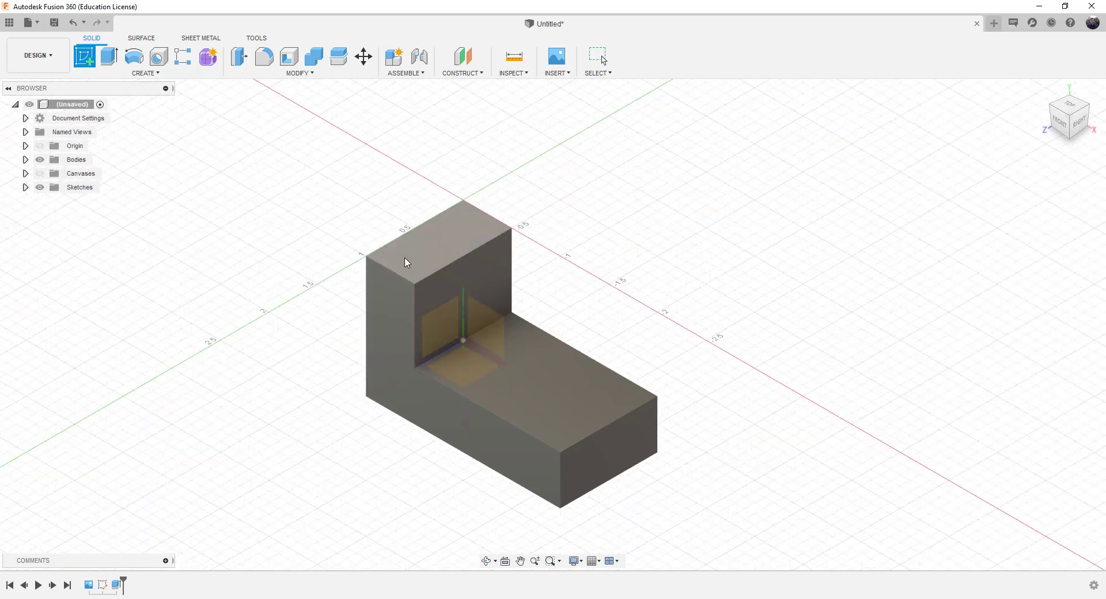
pyautogui.click(460, 275)
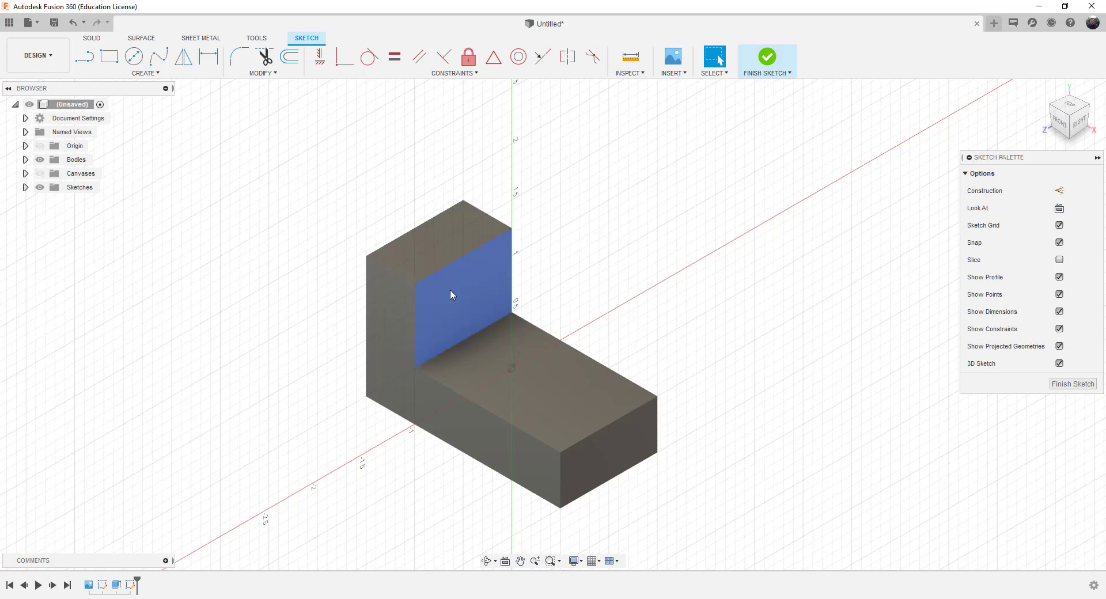
pyautogui.click(1082, 123)
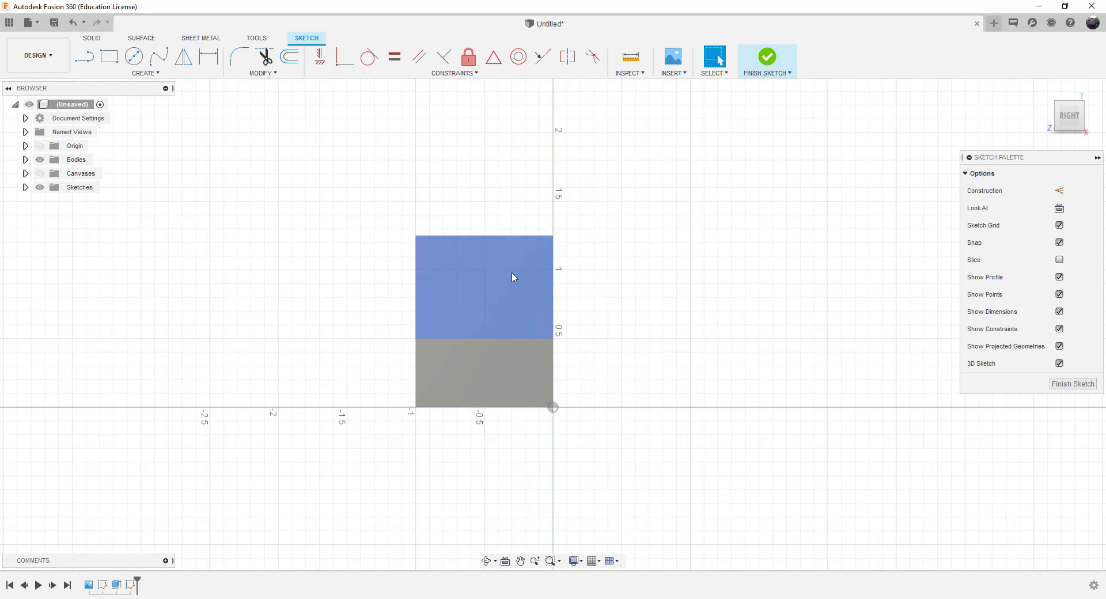
pyautogui.click(114, 60)
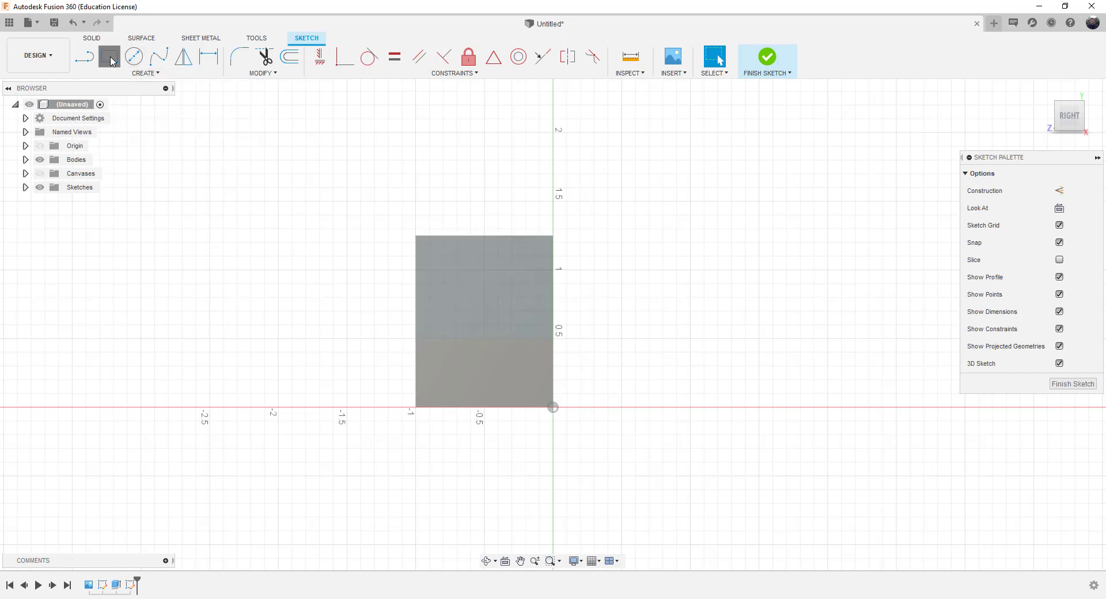
pyautogui.click(452, 204)
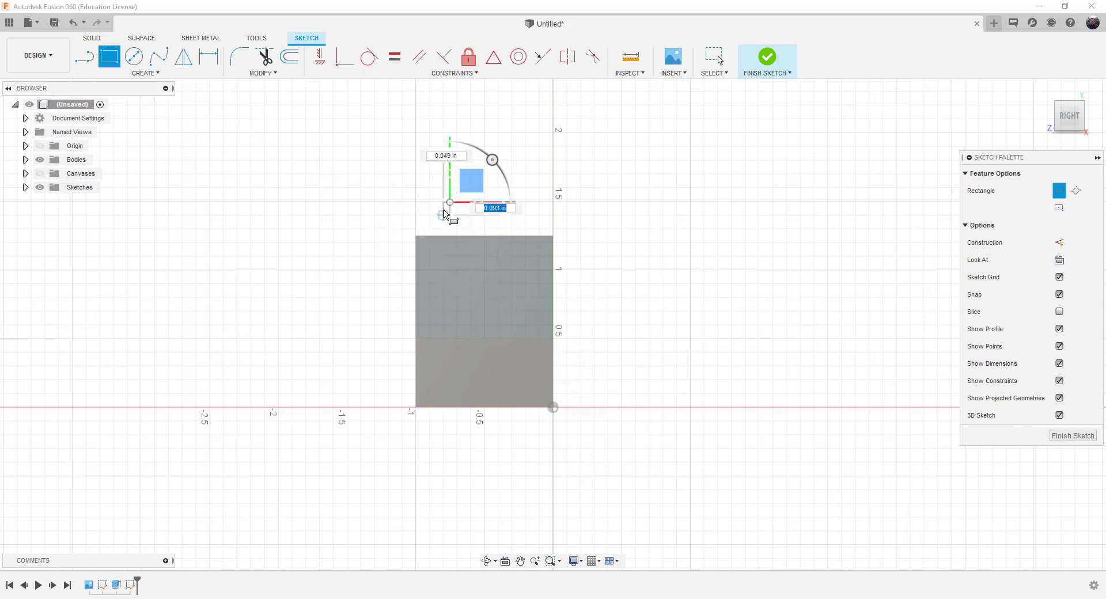
pyautogui.click(521, 300)
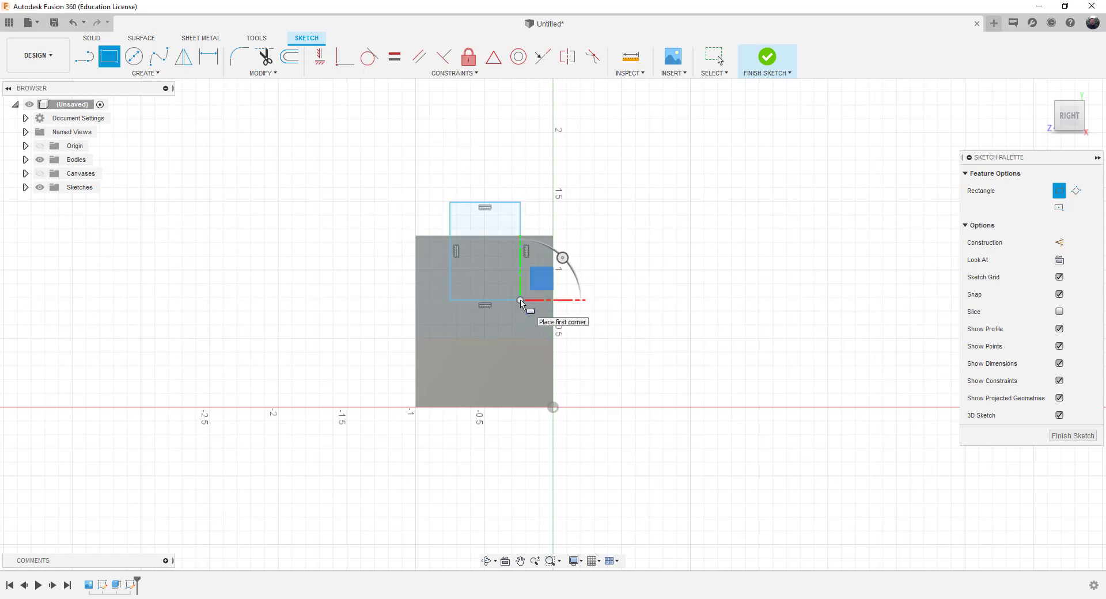
# Step: Dimension the rectangle's top edge and set its width to .50 in
pyautogui.click(217, 62)
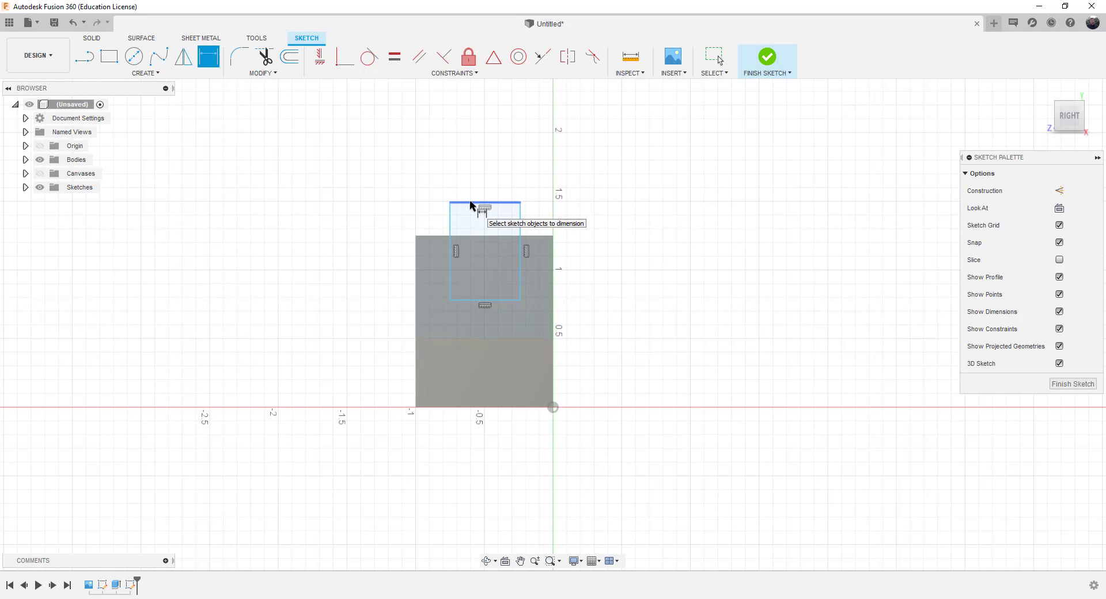
pyautogui.click(471, 204)
pyautogui.click(487, 157)
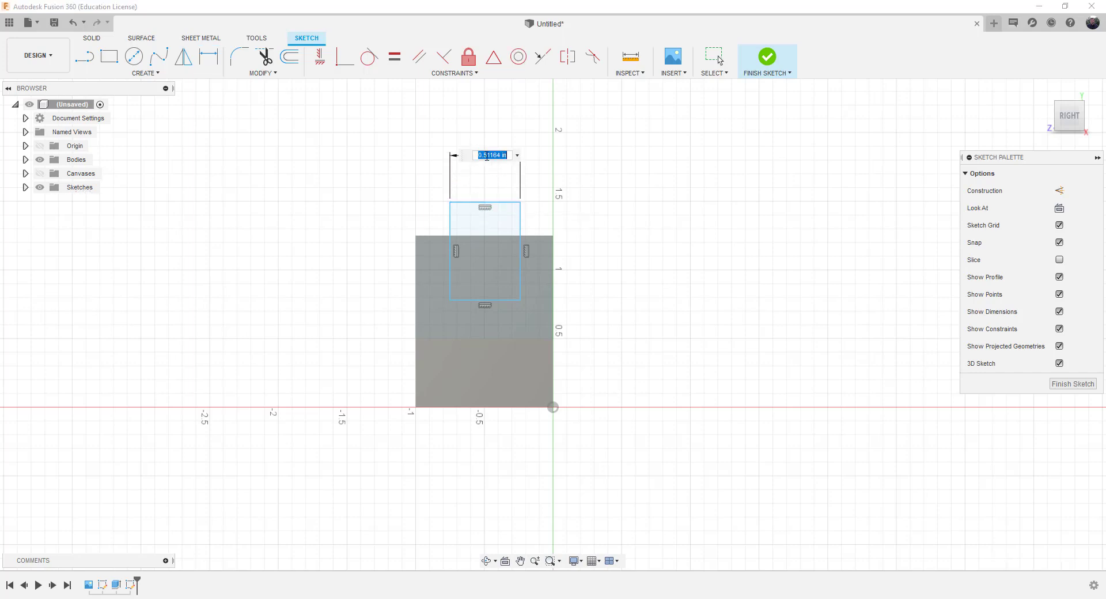
pyautogui.press('BackSpace')
pyautogui.write('.50')
pyautogui.press('Return')
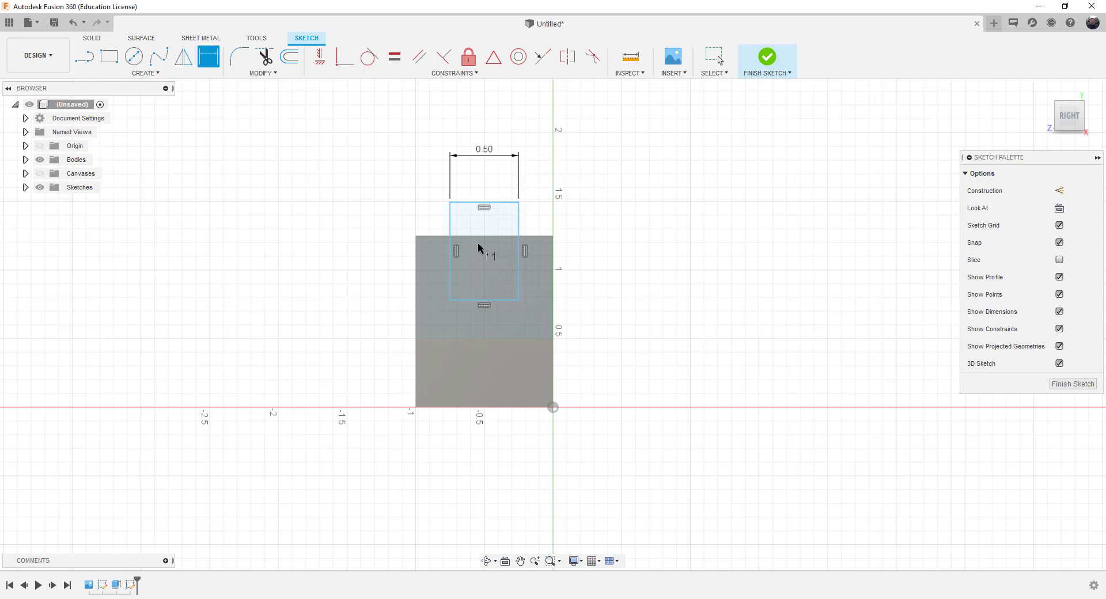
# Step: Dimension from the upright's top edge to the rectangle's bottom edge and set the notch depth to 0.5 in
pyautogui.click(432, 236)
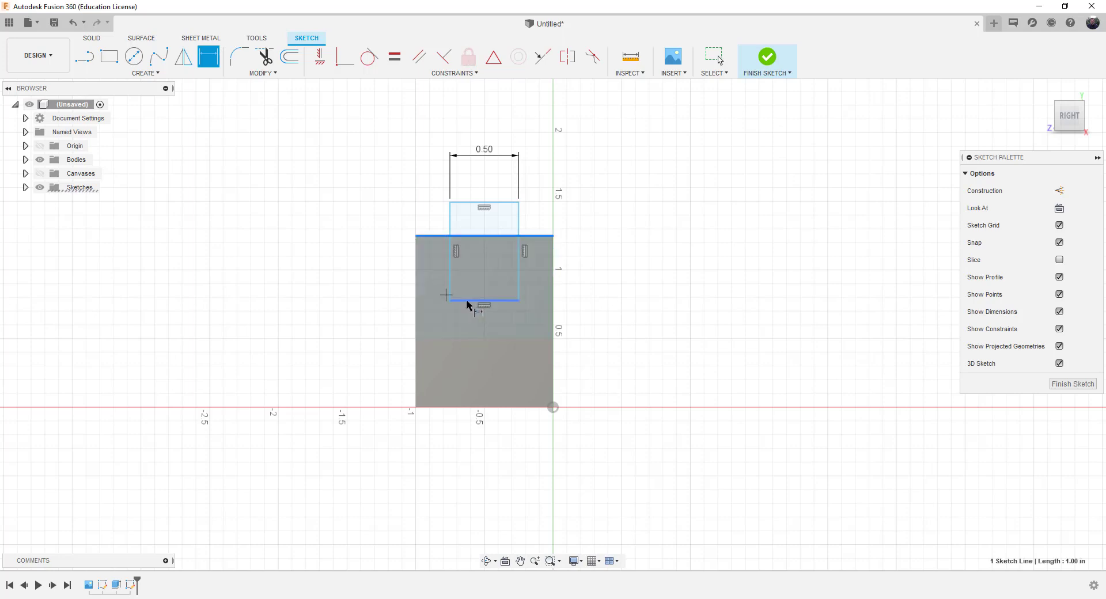
pyautogui.click(478, 300)
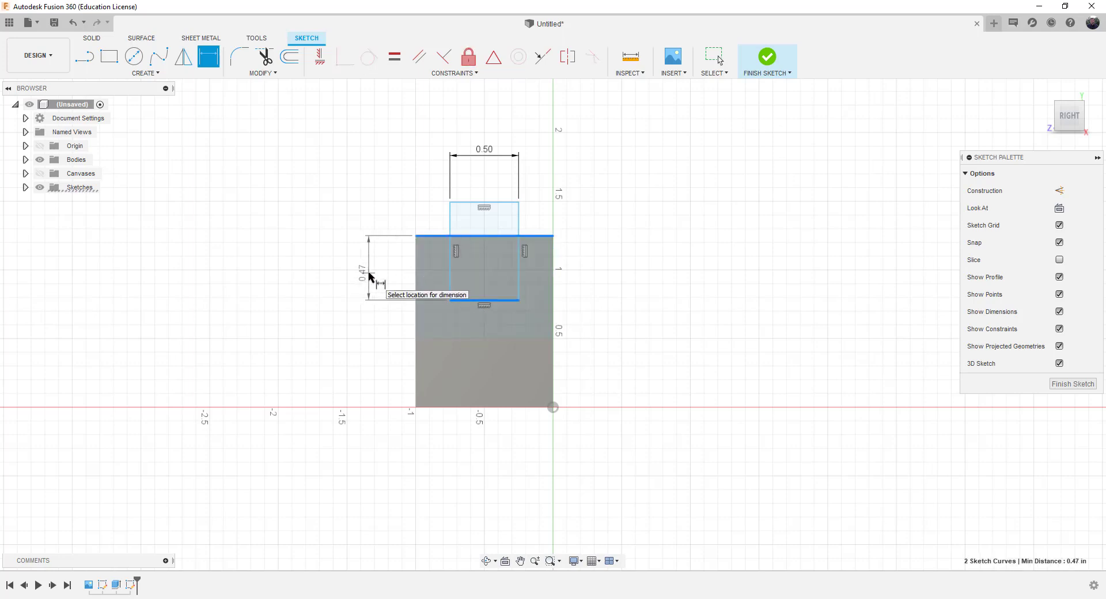
pyautogui.click(370, 277)
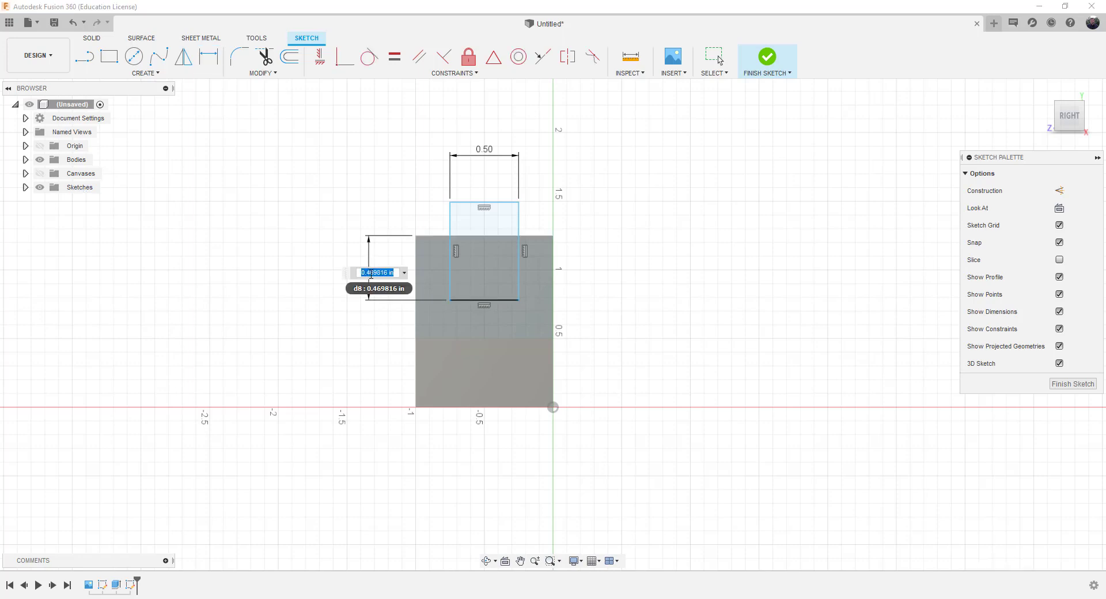
pyautogui.write('0.5')
pyautogui.press('Return')
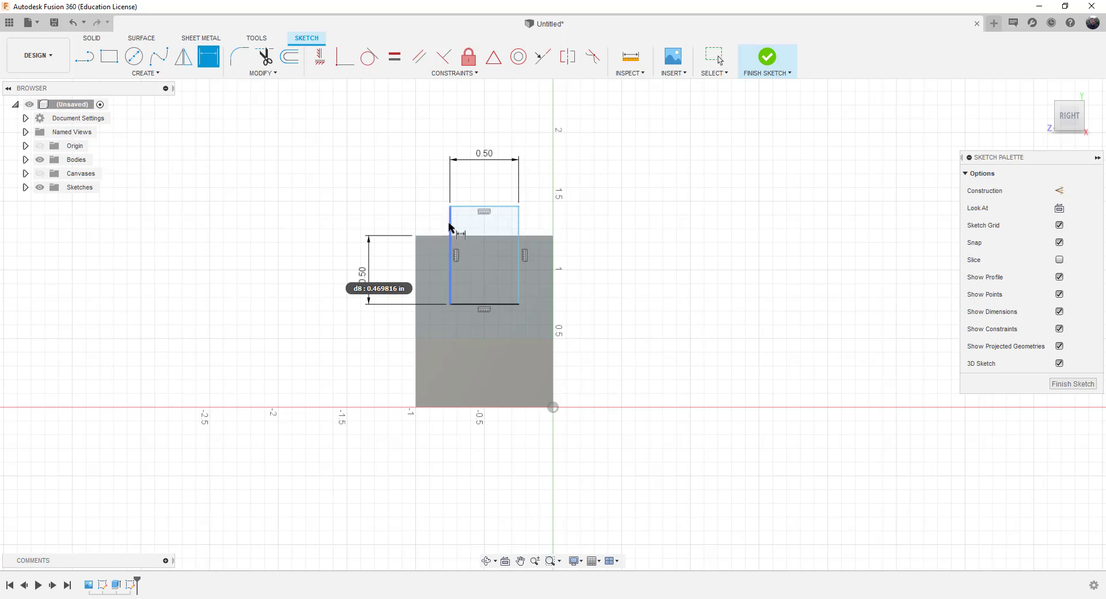
# Step: Dimension from the rectangle's side to the upright's vertical edge on the origin side and set the distance to 0.25 in
pyautogui.click(518, 227)
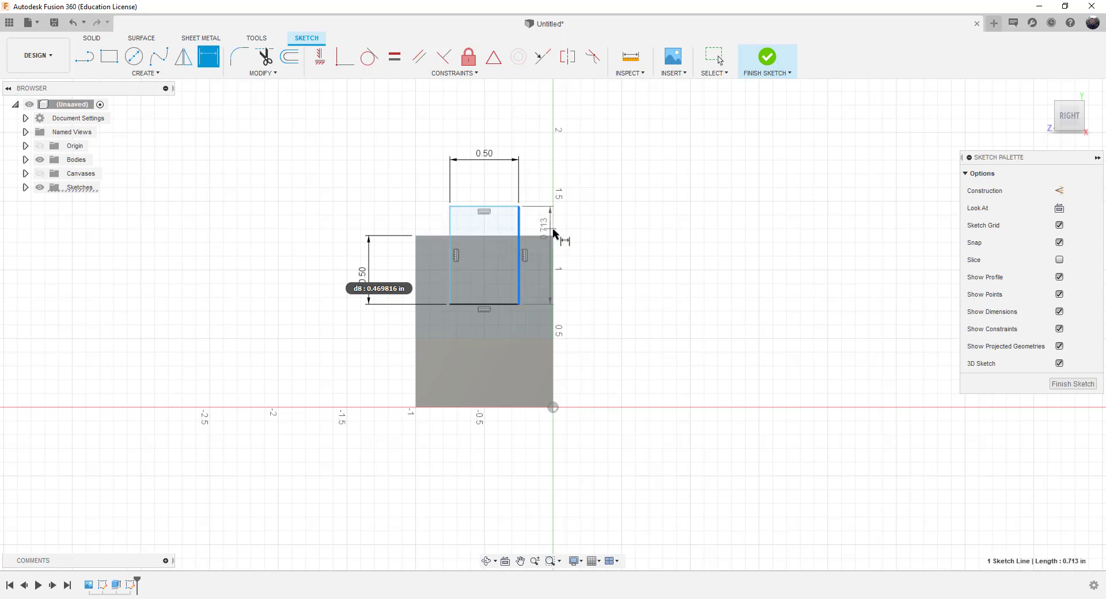
pyautogui.click(556, 257)
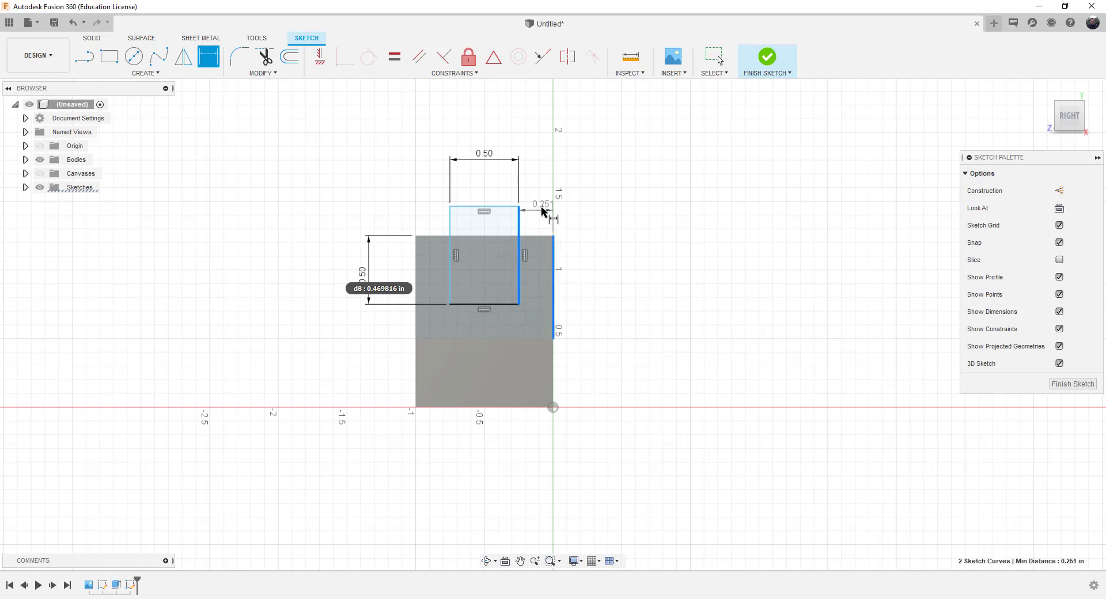
pyautogui.click(540, 169)
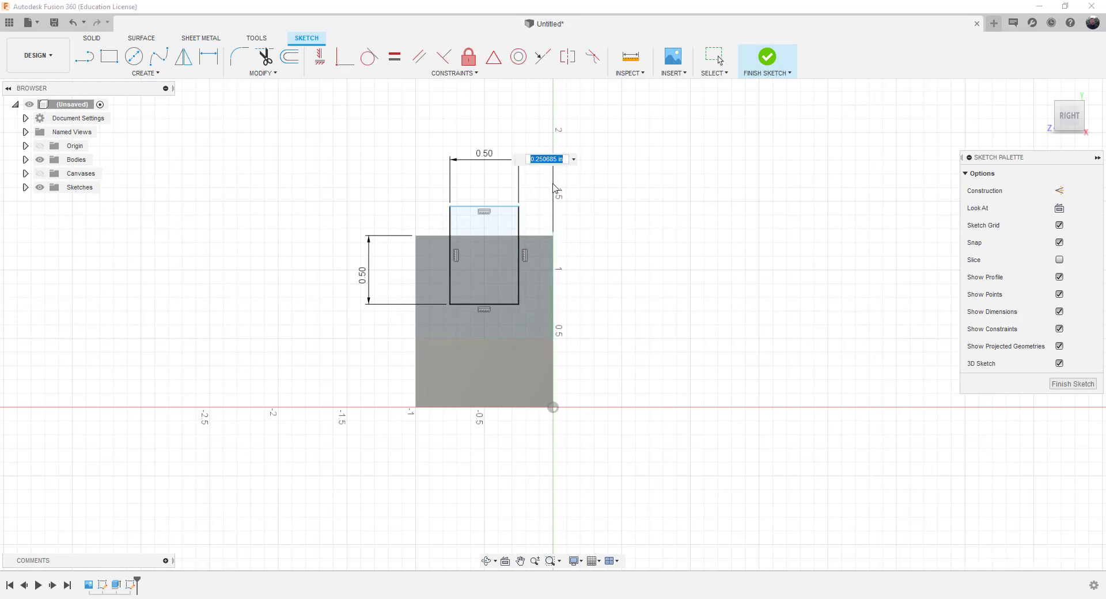
pyautogui.press('BackSpace')
pyautogui.press('Return')
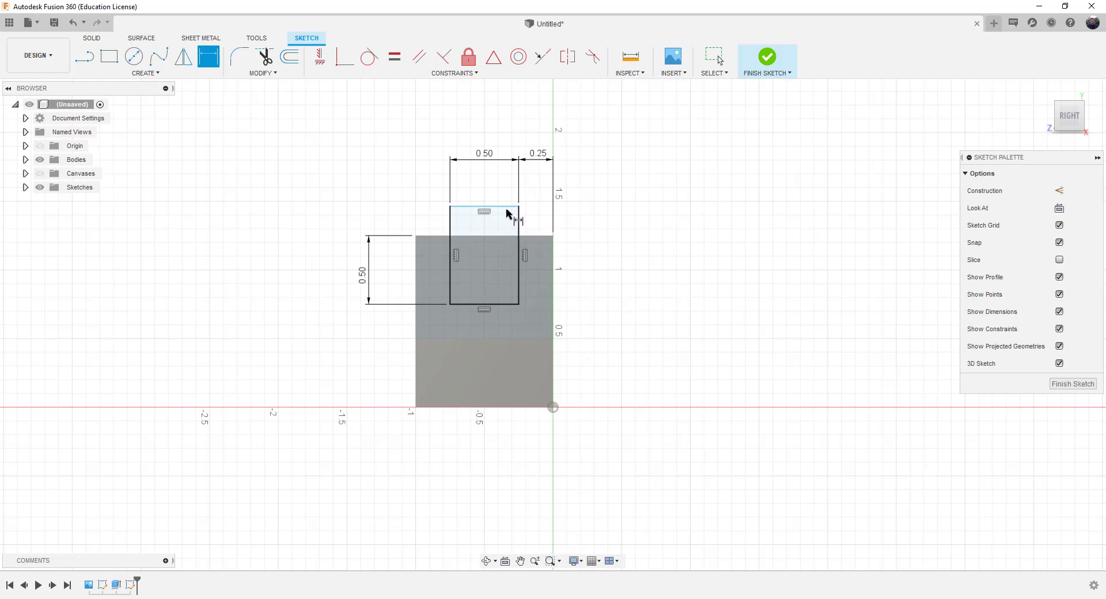
# Step: Finish the sketch and extrude the rectangle area inside the face -0.80 in as a cut to notch the upright
pyautogui.moveTo(1042, 92)
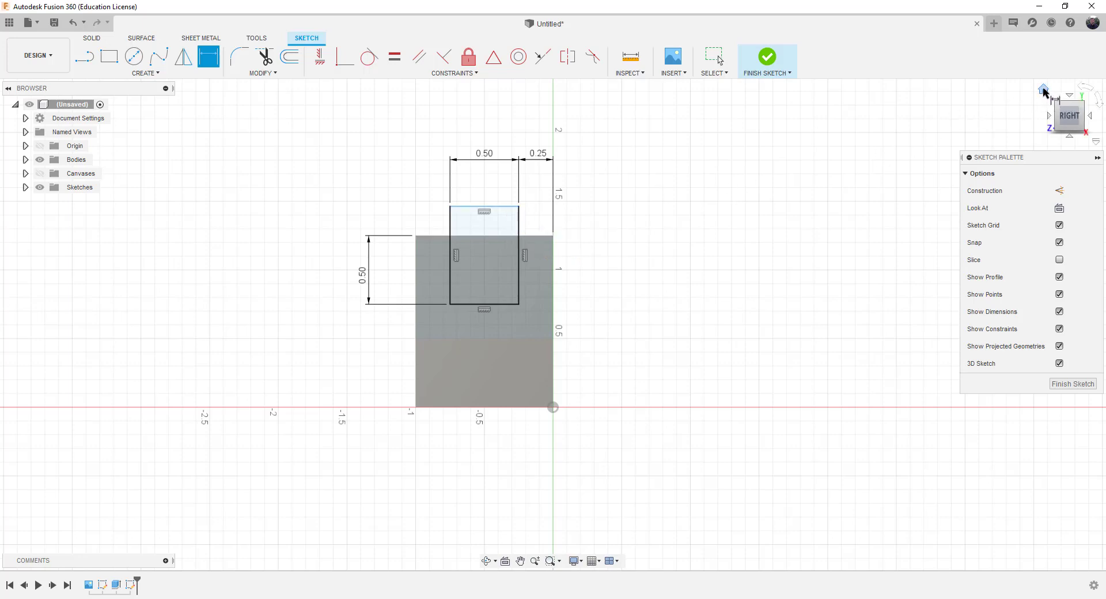
pyautogui.click(1043, 91)
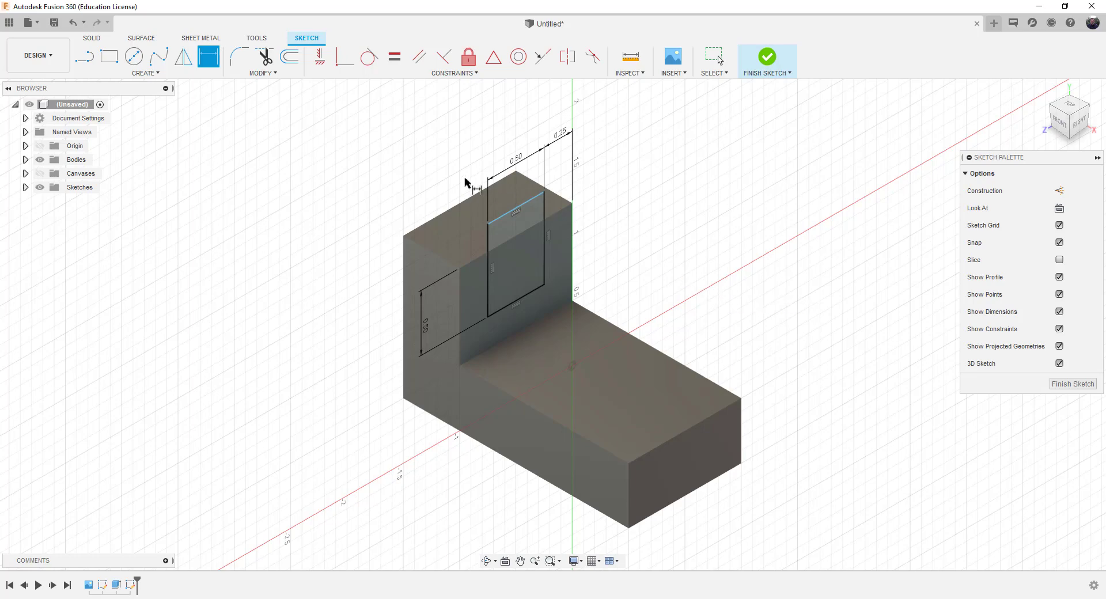
pyautogui.click(768, 60)
pyautogui.click(106, 60)
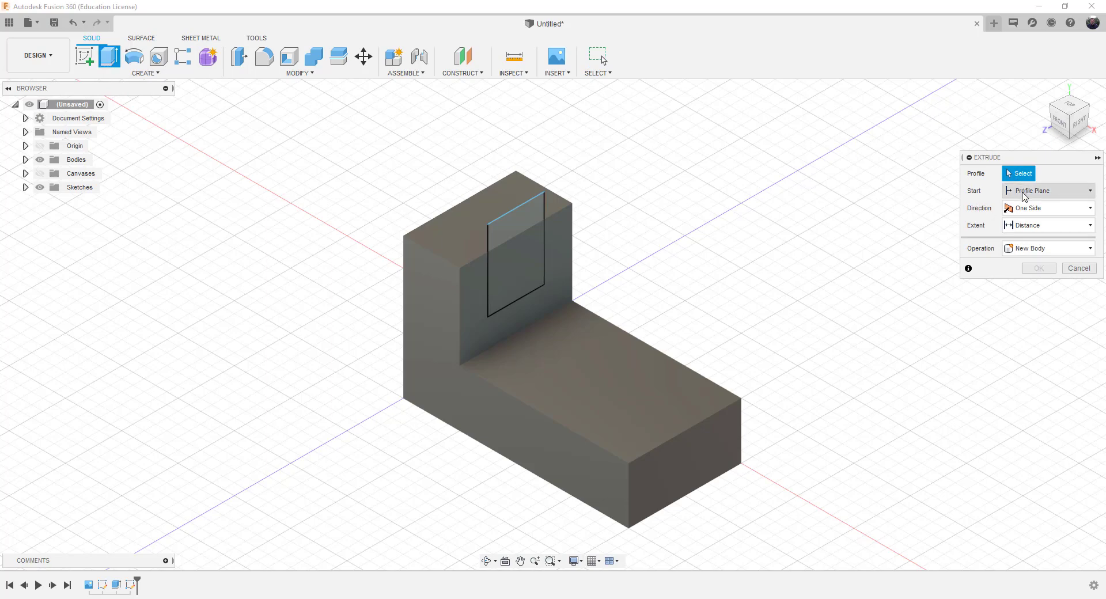
pyautogui.click(515, 262)
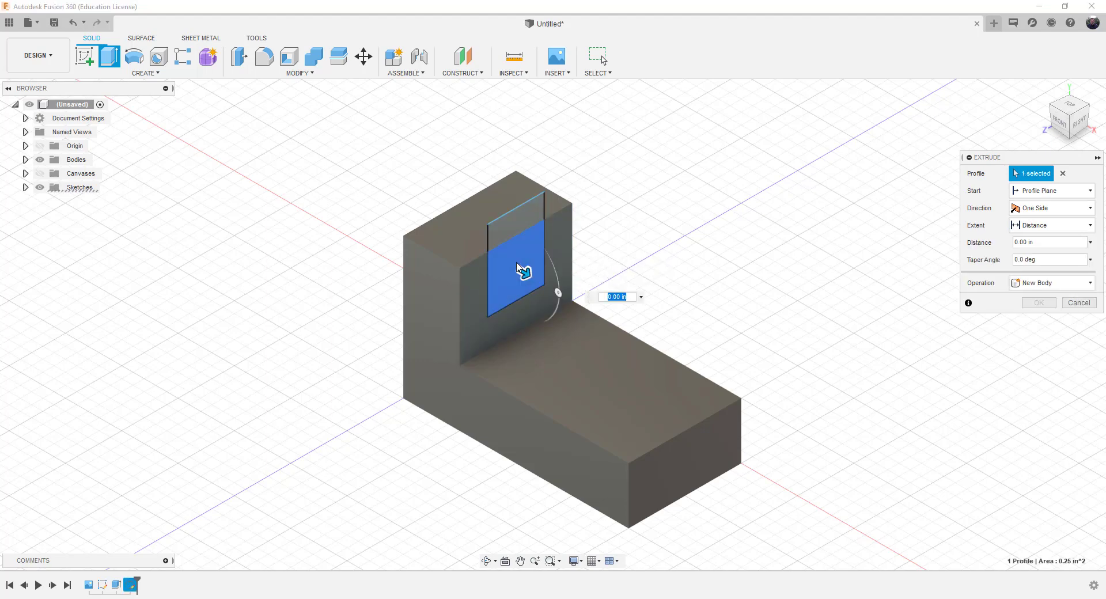
pyautogui.moveTo(527, 272); pyautogui.dragTo(430, 225)
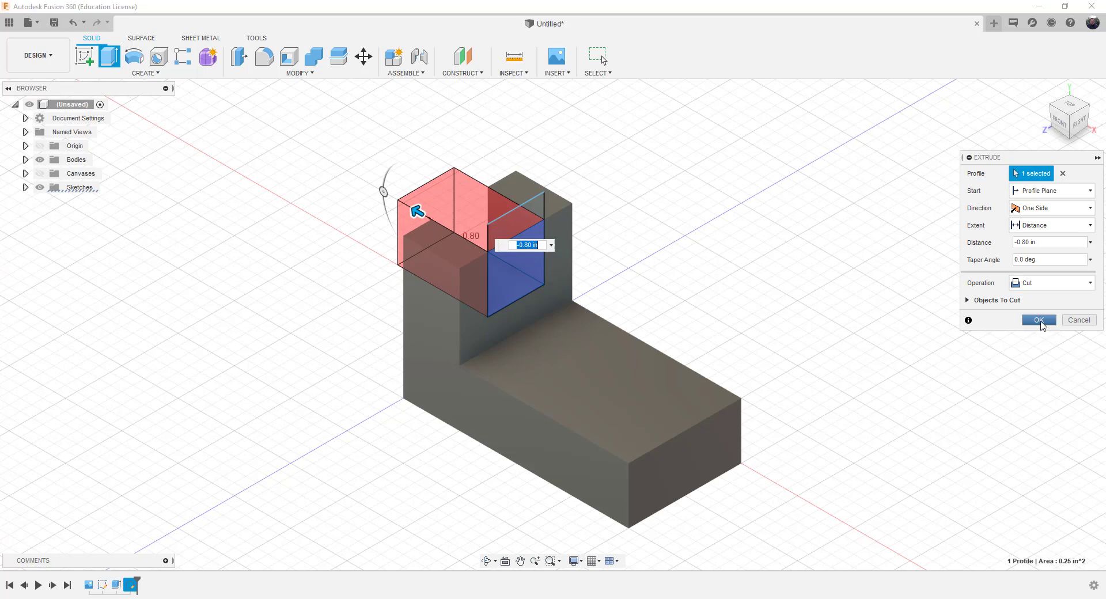
pyautogui.click(1039, 320)
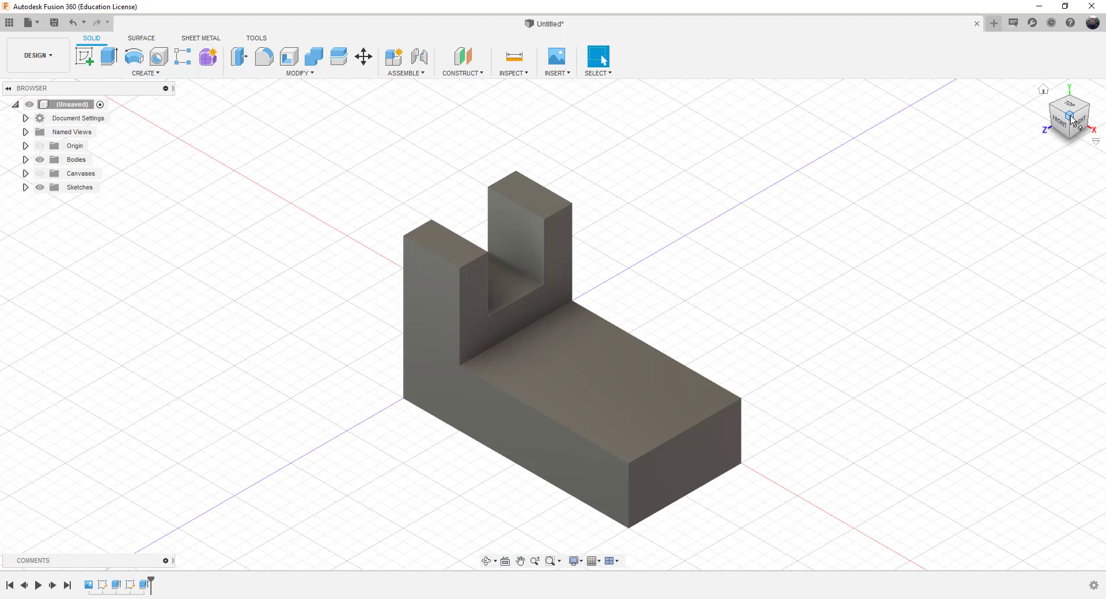
# Step: Place a simple hole on the base's upper face and set its diameter to .50 in
pyautogui.moveTo(1071, 119)
pyautogui.mouseDown()
pyautogui.moveTo(1030, 98)
pyautogui.moveTo(1037, 62)
pyautogui.moveTo(1053, 60)
pyautogui.moveTo(1070, 101)
pyautogui.moveTo(1022, 97)
pyautogui.moveTo(1026, 118)
pyautogui.moveTo(1056, 123)
pyautogui.moveTo(1088, 101)
pyautogui.moveTo(1073, 111)
pyautogui.moveTo(1041, 104)
pyautogui.moveTo(1045, 121)
pyautogui.mouseUp()
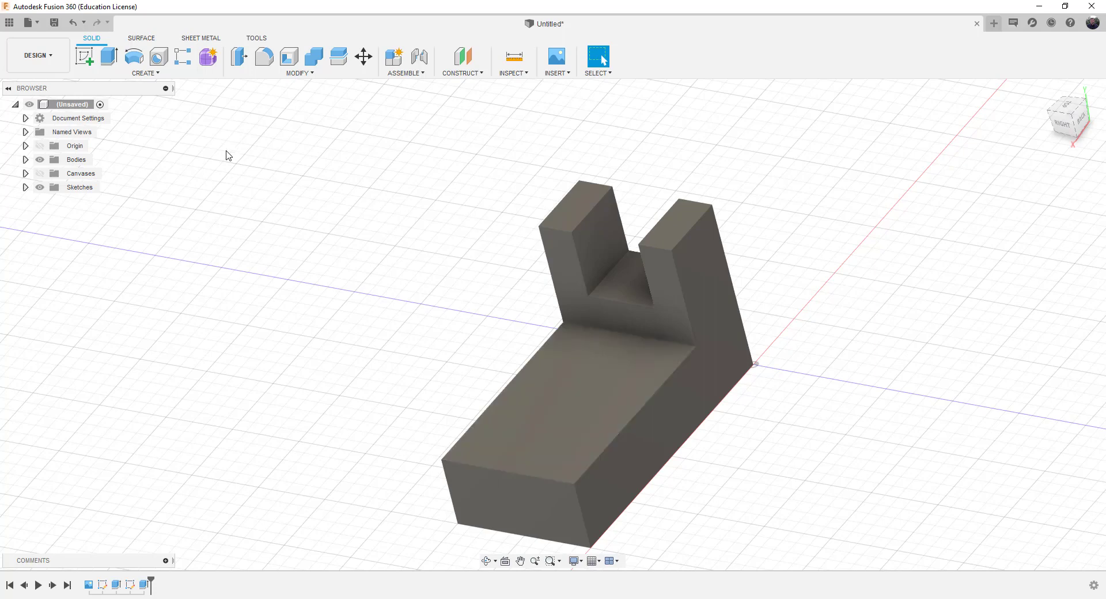
pyautogui.click(159, 57)
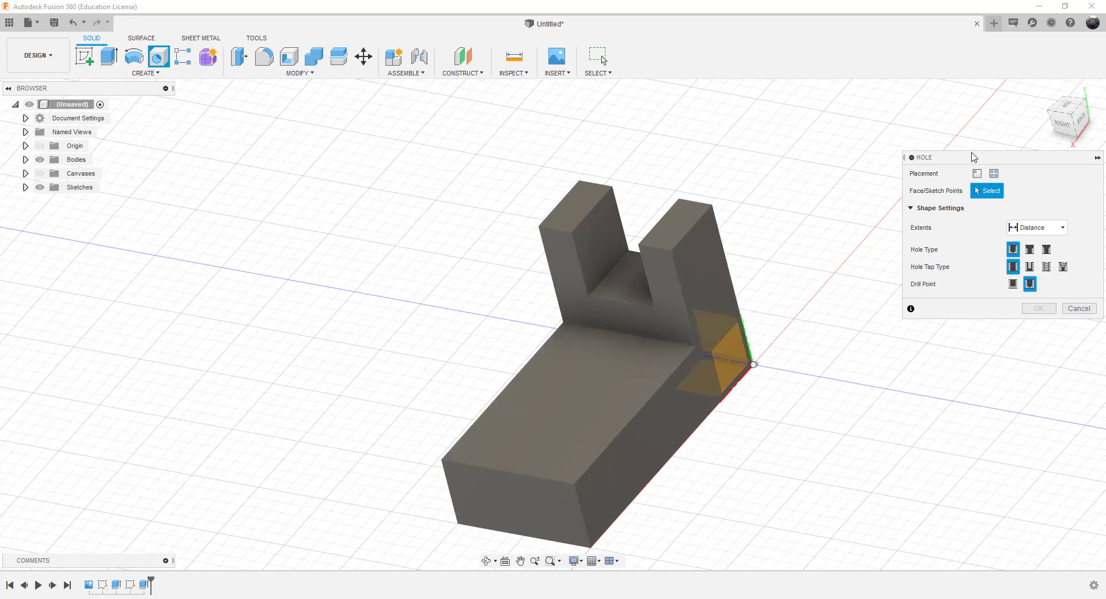
pyautogui.moveTo(973, 157); pyautogui.dragTo(861, 150)
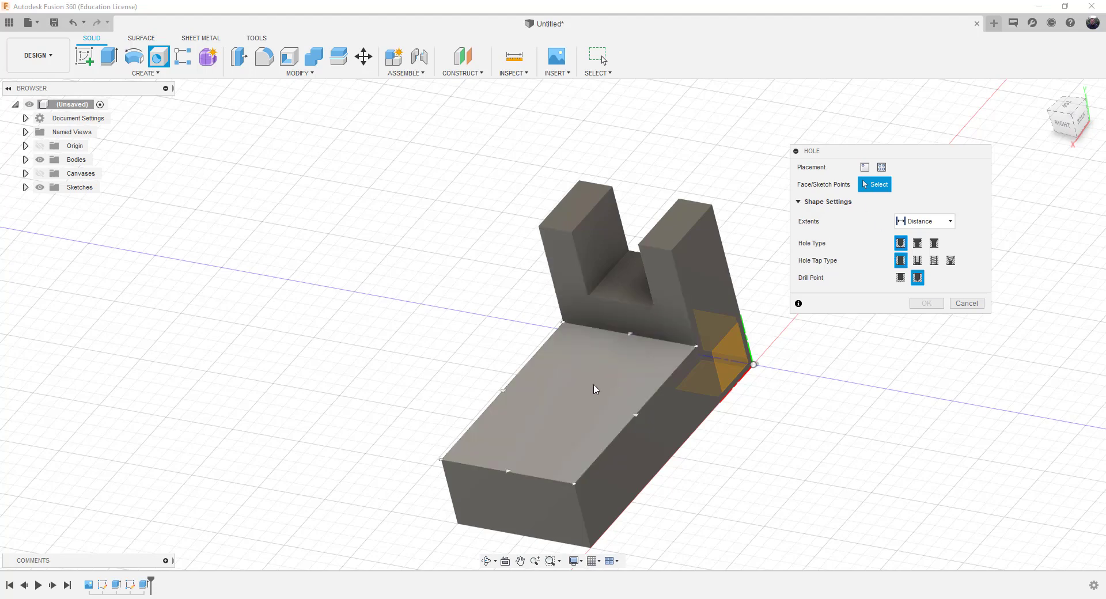
pyautogui.click(565, 408)
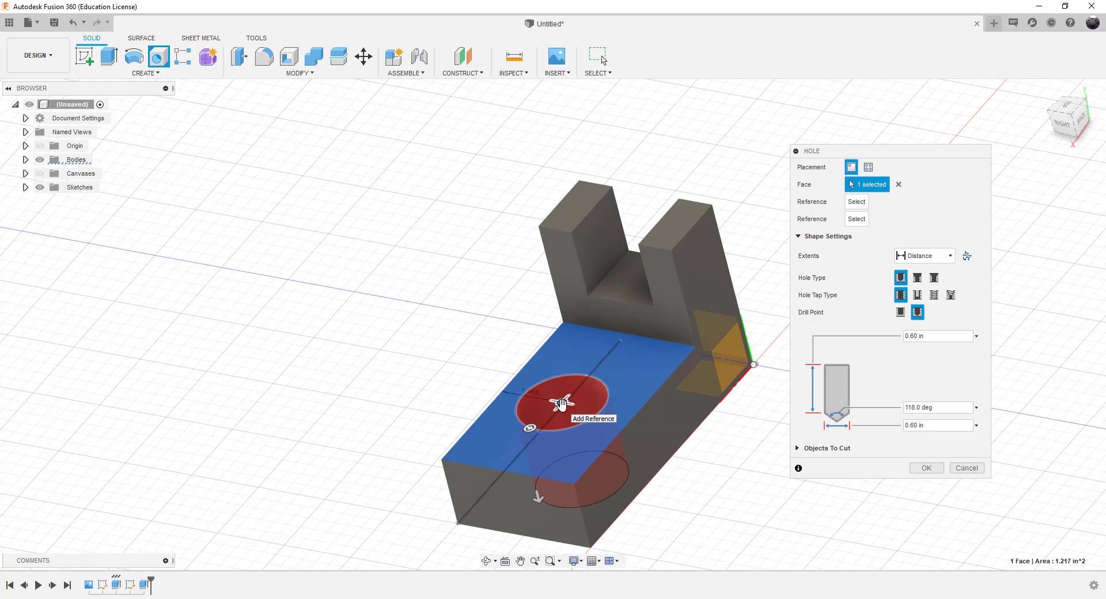
pyautogui.click(562, 406)
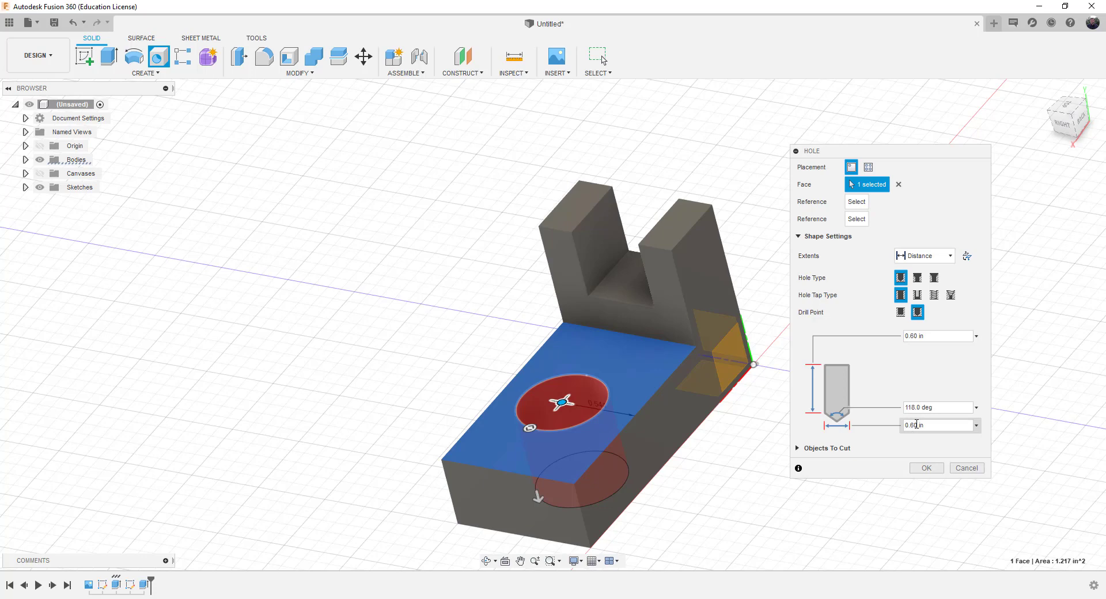
pyautogui.moveTo(926, 425); pyautogui.dragTo(900, 426)
pyautogui.press('BackSpace')
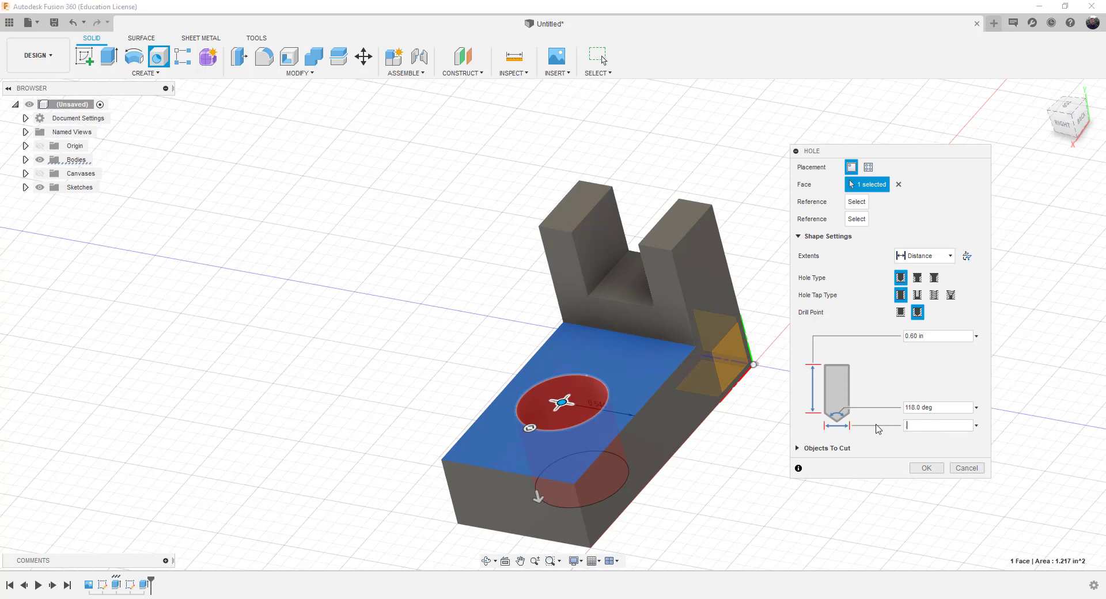
pyautogui.write('.50')
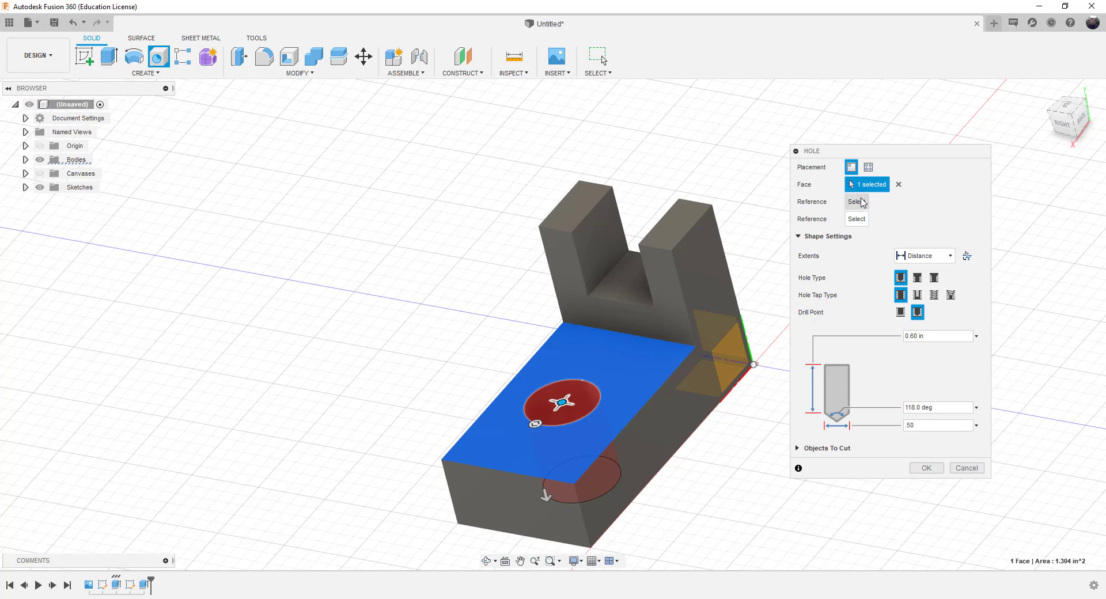
# Step: Locate the hole .50 in from the base's long edge on the origin side and .75 in from the free-end edge
pyautogui.click(631, 419)
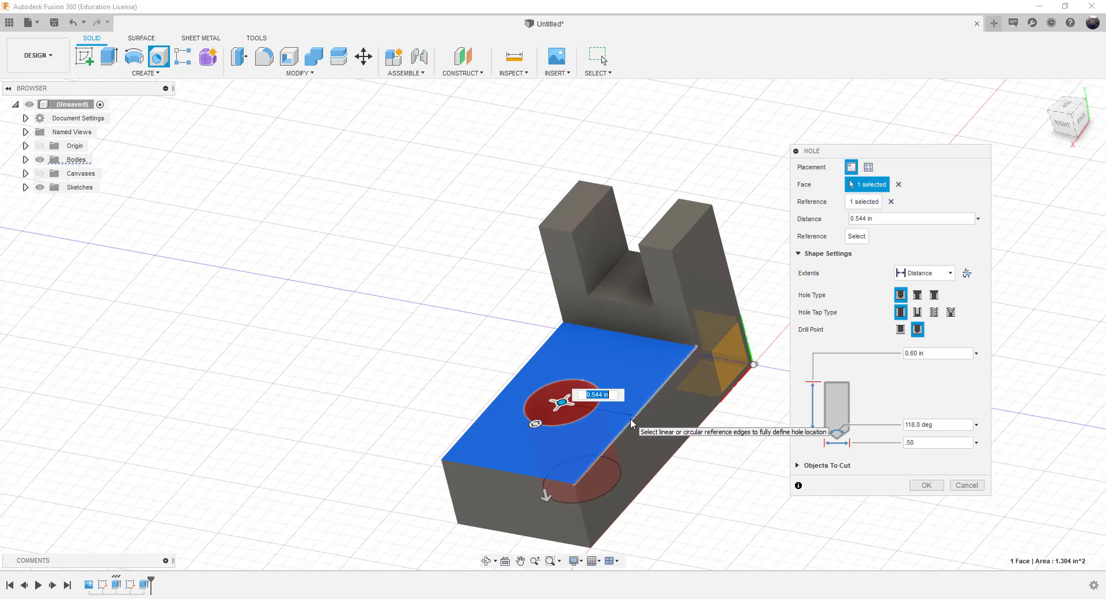
pyautogui.write('.50')
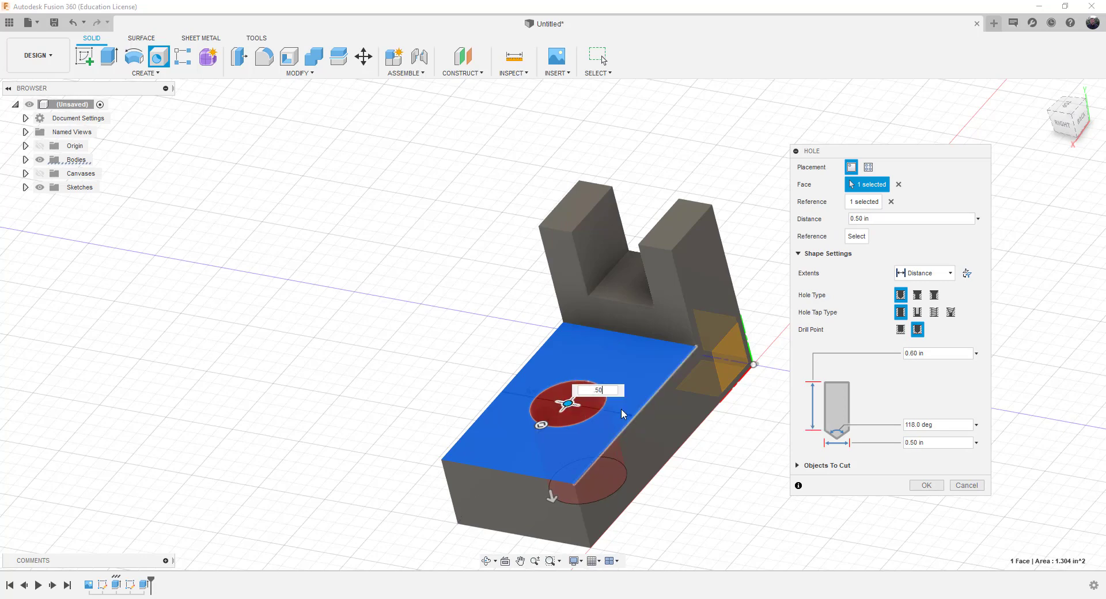
pyautogui.click(506, 471)
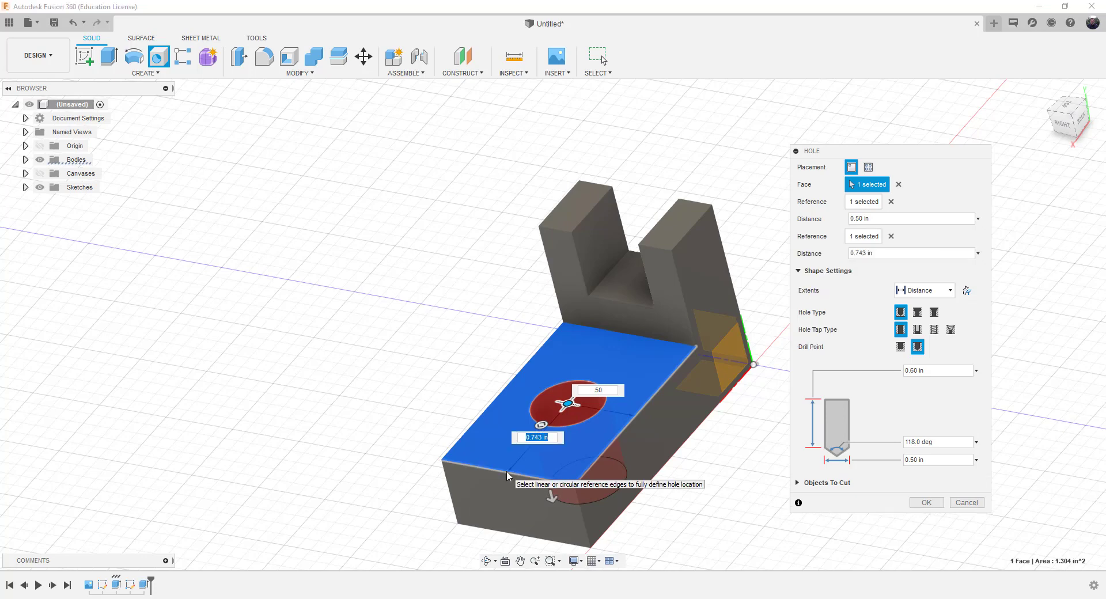
pyautogui.press('BackSpace')
pyautogui.write('.75')
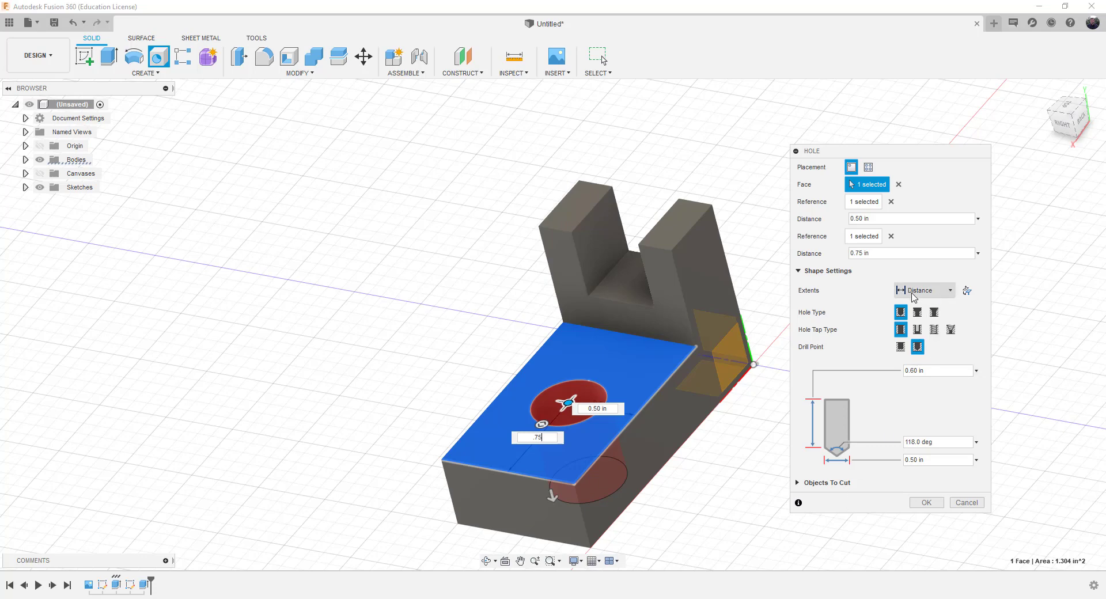
# Step: Set the hole's extents to All and create it through the base
pyautogui.click(949, 292)
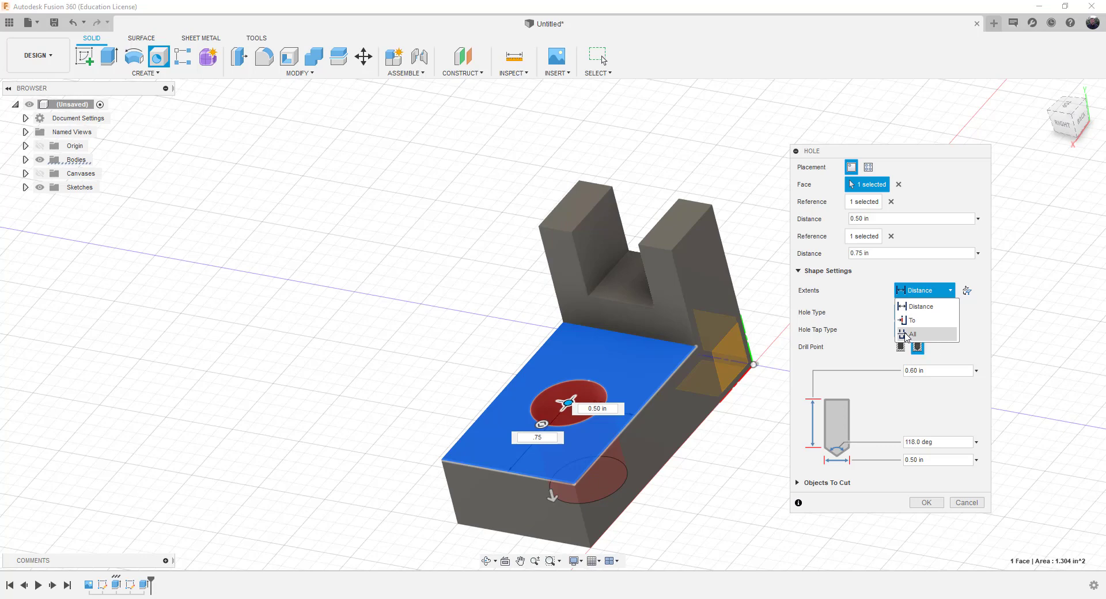
pyautogui.click(909, 334)
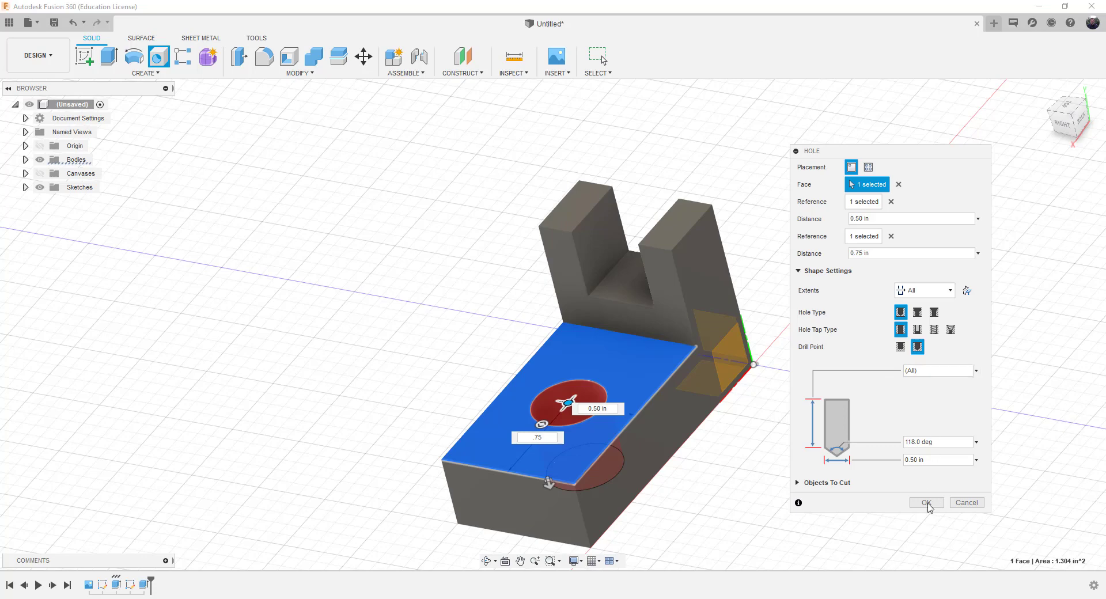
pyautogui.click(927, 504)
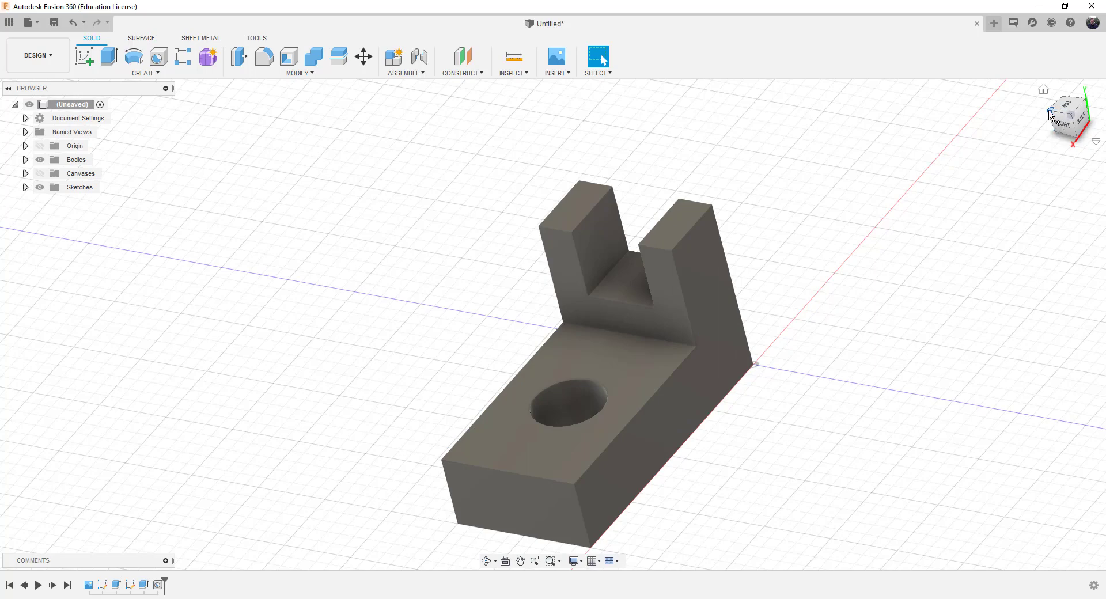
# Step: Show the reference drawing canvas and examine its dimensions and rounded base corners in an upright front view
pyautogui.moveTo(1050, 115)
pyautogui.mouseDown()
pyautogui.moveTo(1095, 154)
pyautogui.moveTo(1078, 107)
pyautogui.moveTo(1039, 125)
pyautogui.mouseUp()
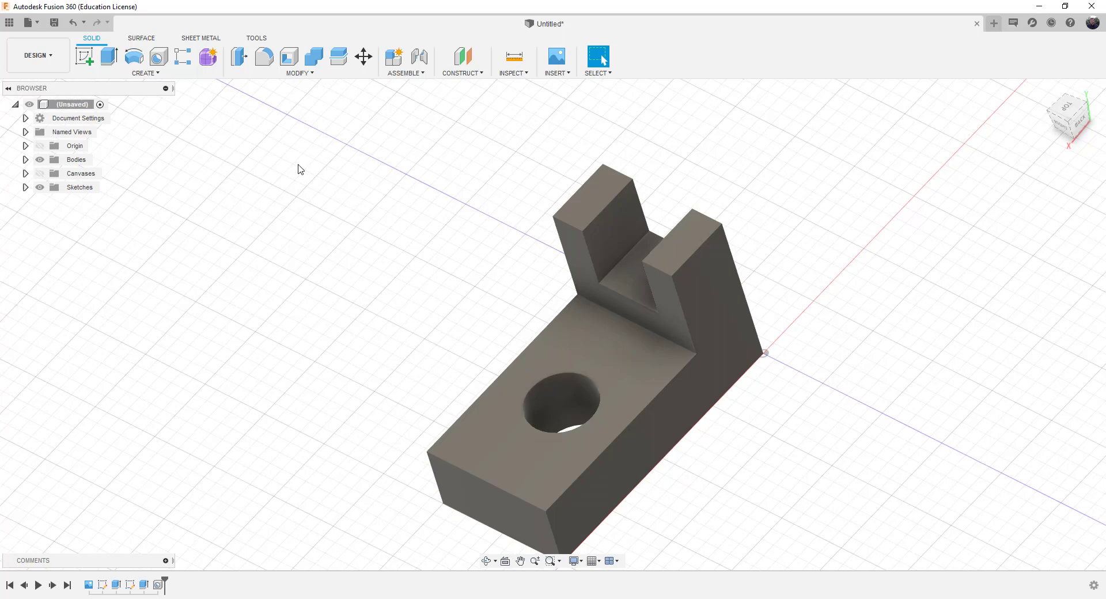
pyautogui.scroll(-5, 820, 348)
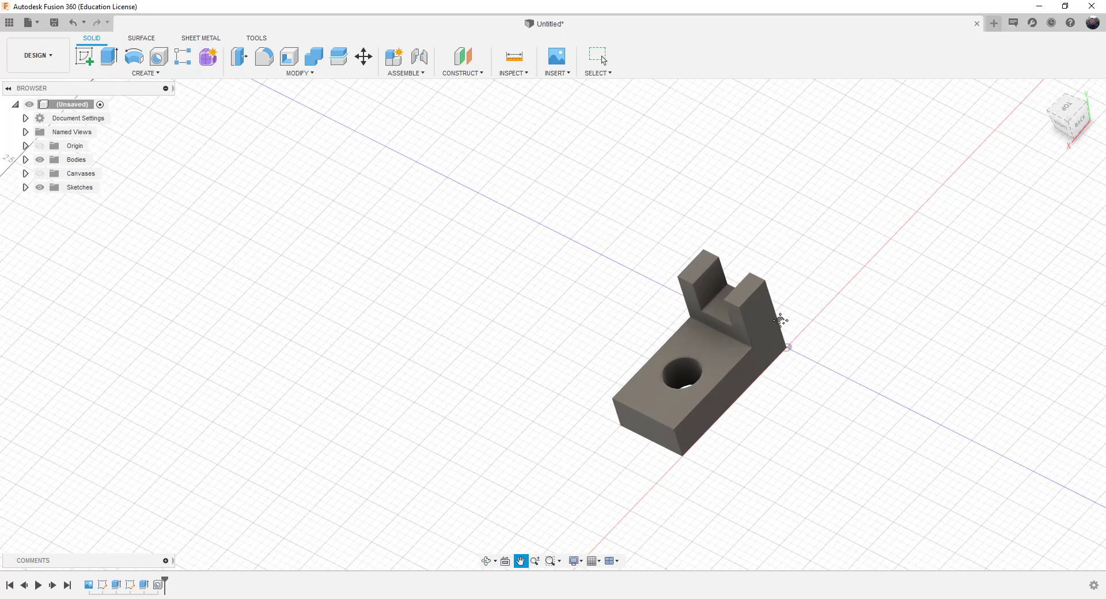
pyautogui.moveTo(781, 321); pyautogui.dragTo(607, 240, button='middle')
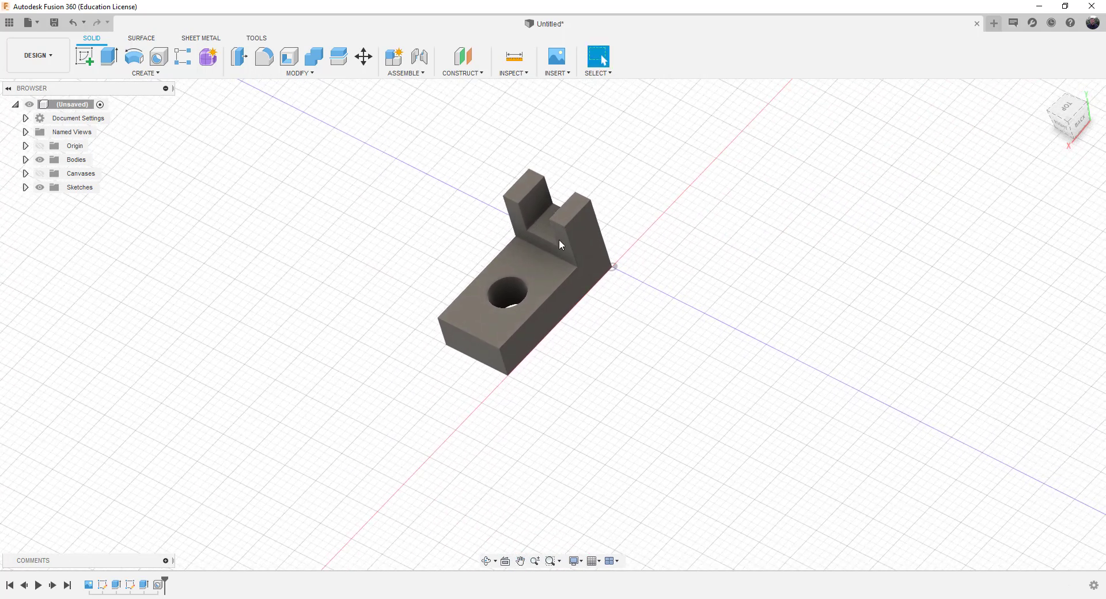
pyautogui.click(39, 174)
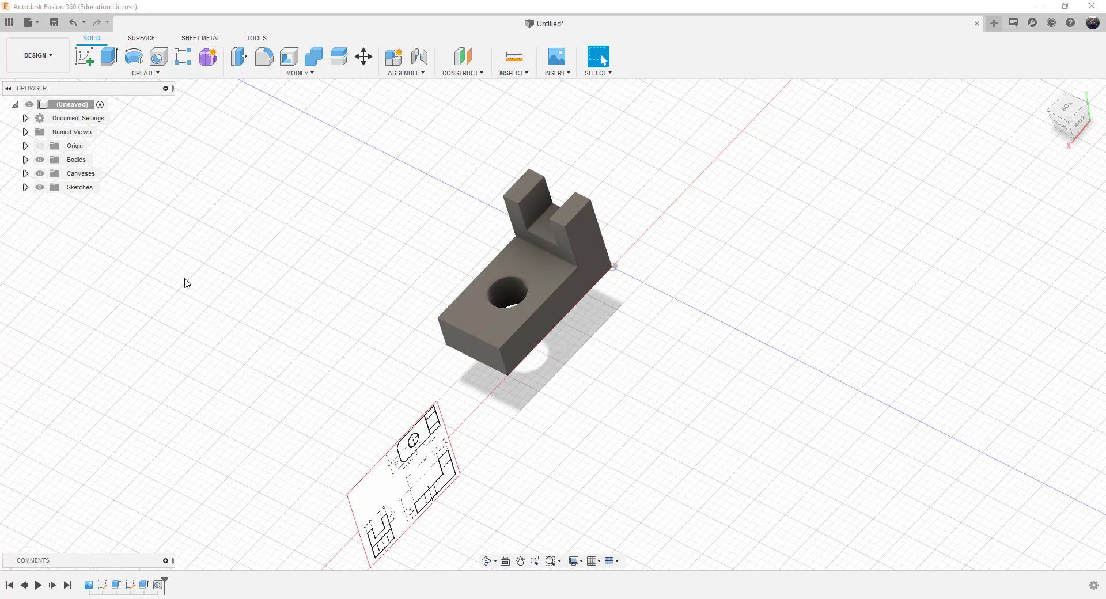
pyautogui.click(1063, 114)
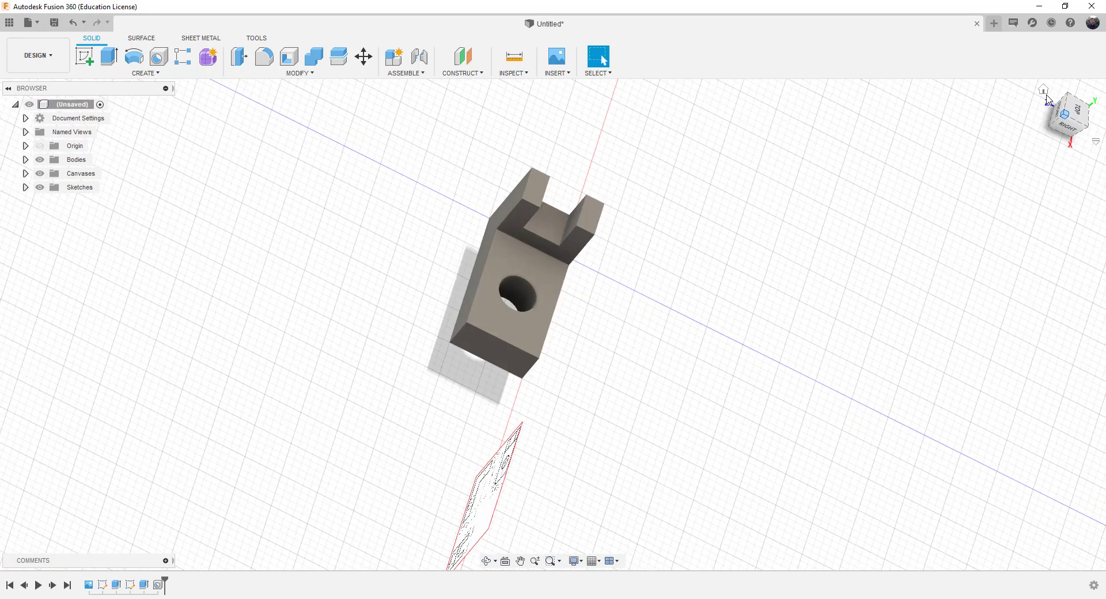
pyautogui.click(1062, 110)
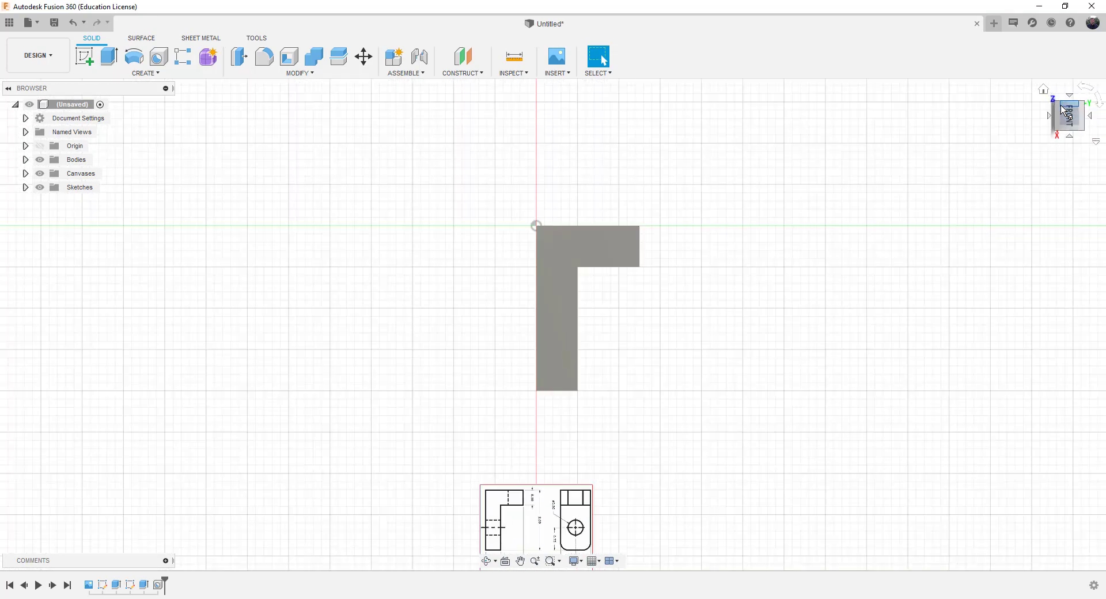
pyautogui.click(1086, 87)
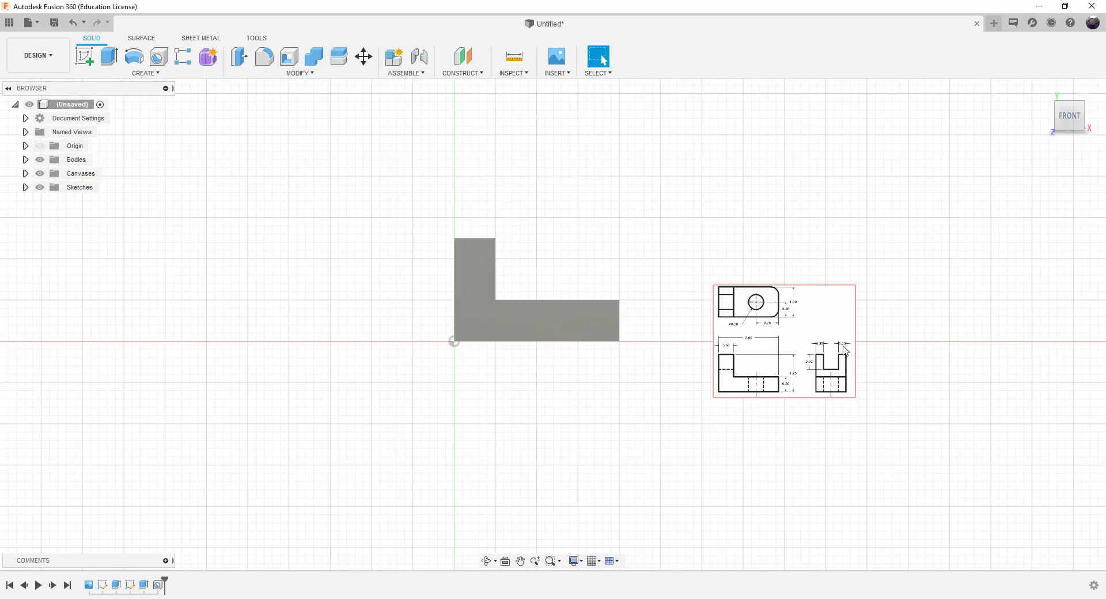
pyautogui.scroll(3, 888, 337)
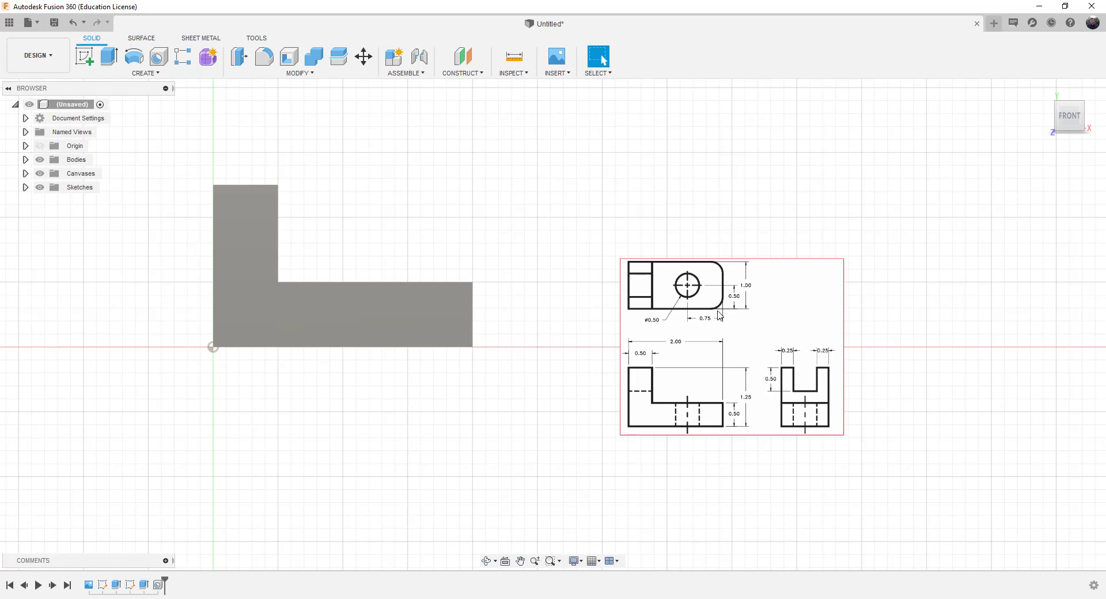
# Step: From the home view, fillet the front vertical corner edge at the base's free end with a .25 in radius
pyautogui.moveTo(1047, 116)
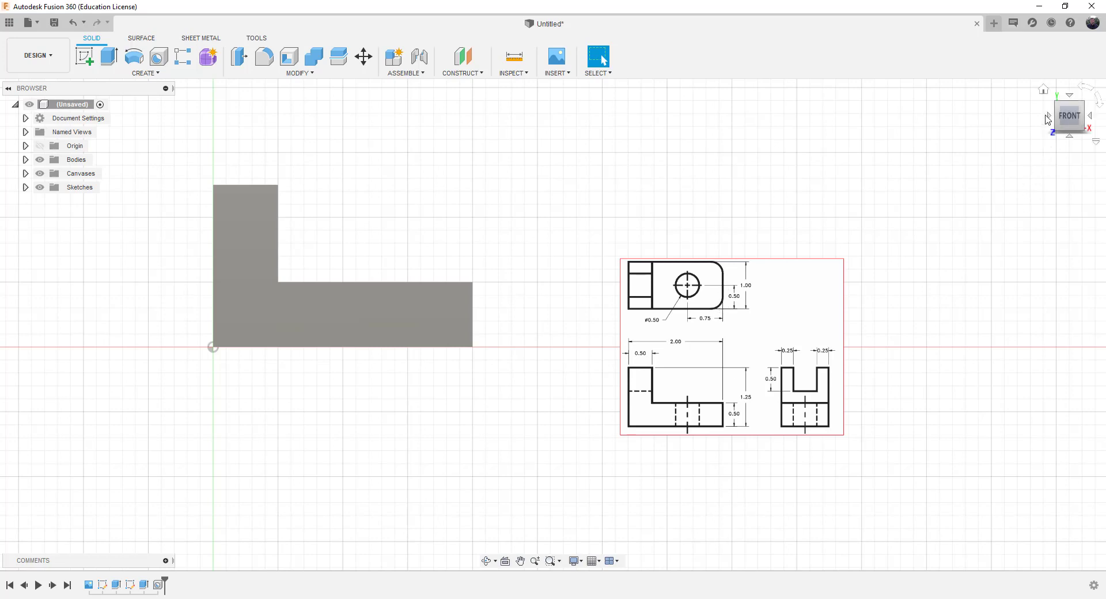
pyautogui.click(1045, 90)
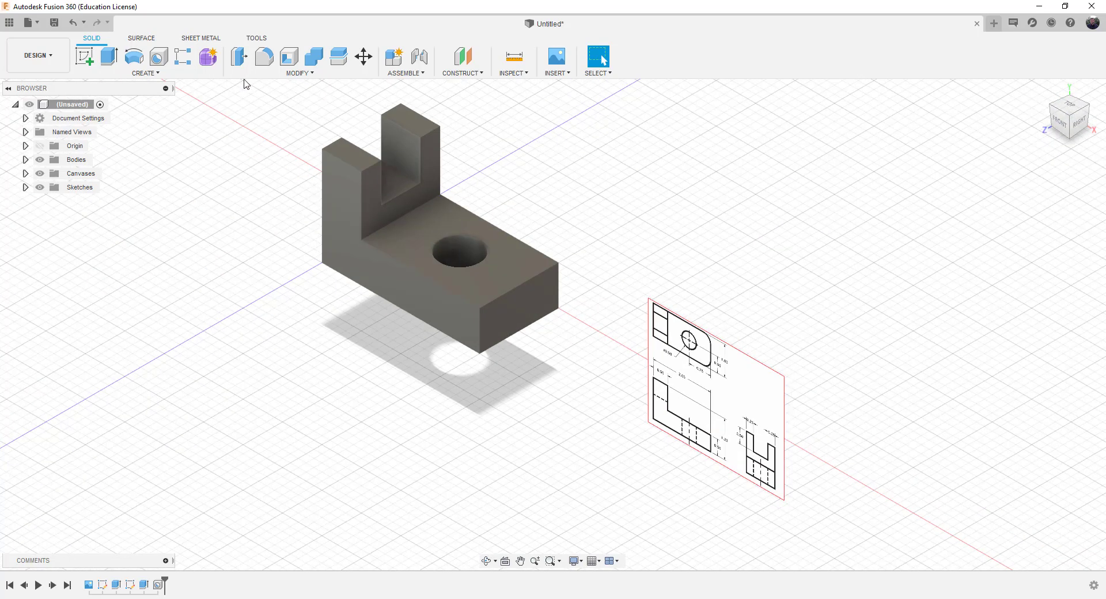
pyautogui.click(265, 58)
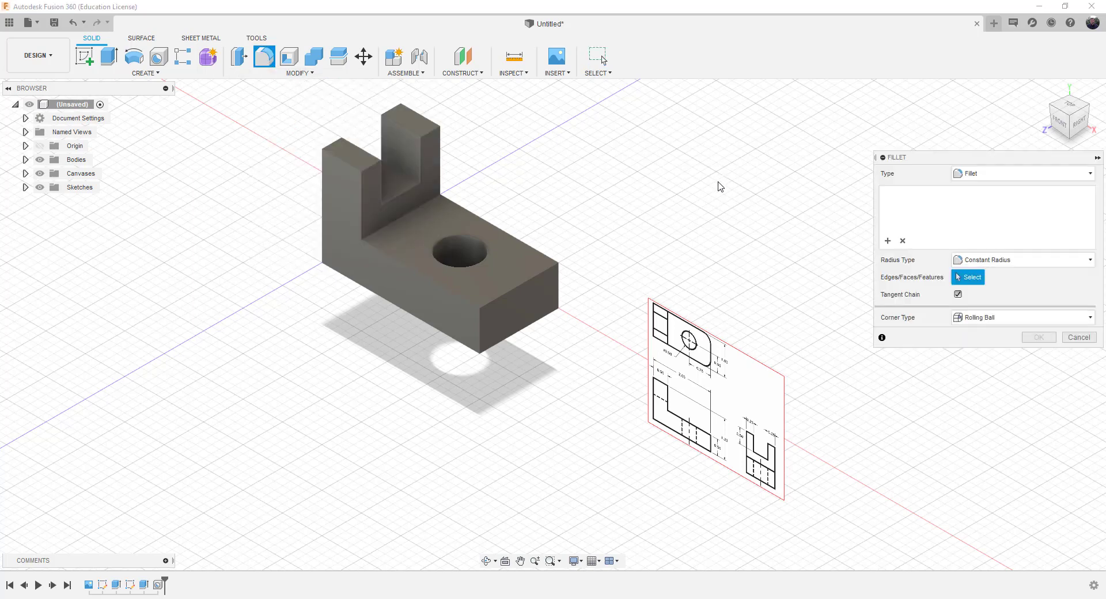
pyautogui.click(480, 329)
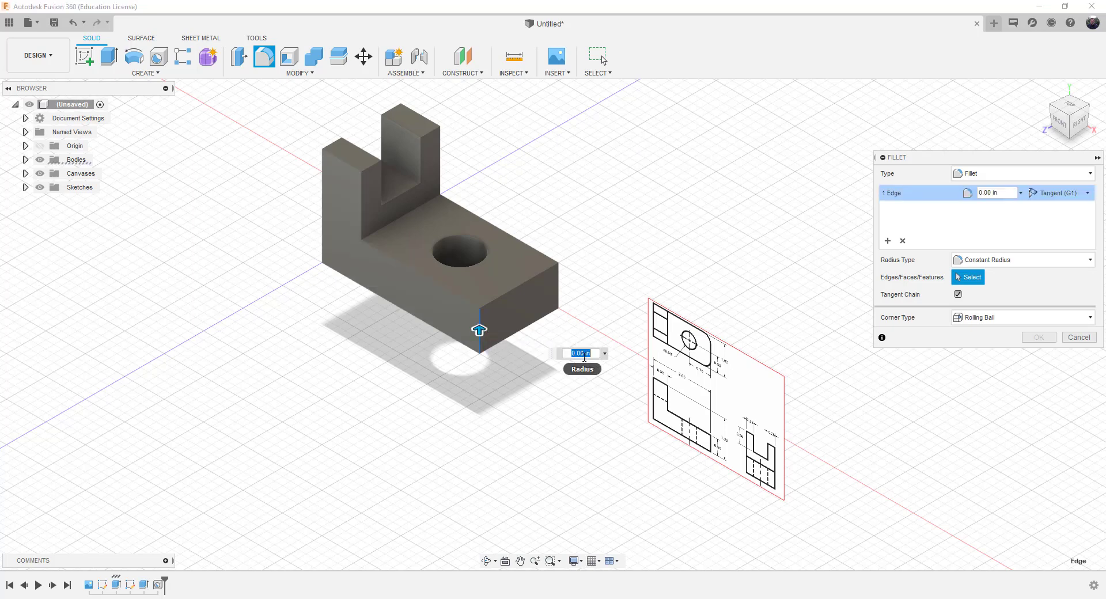
pyautogui.write('.25')
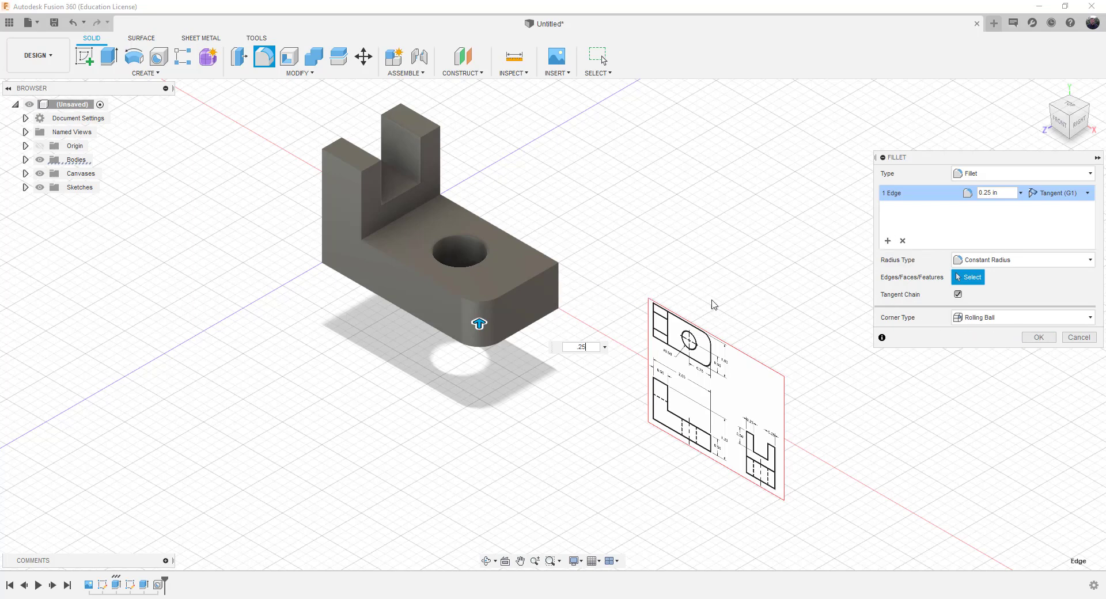
# Step: Add the other vertical corner edge at the base's free end as a second 0.25 in fillet set and finish the fillet
pyautogui.click(888, 241)
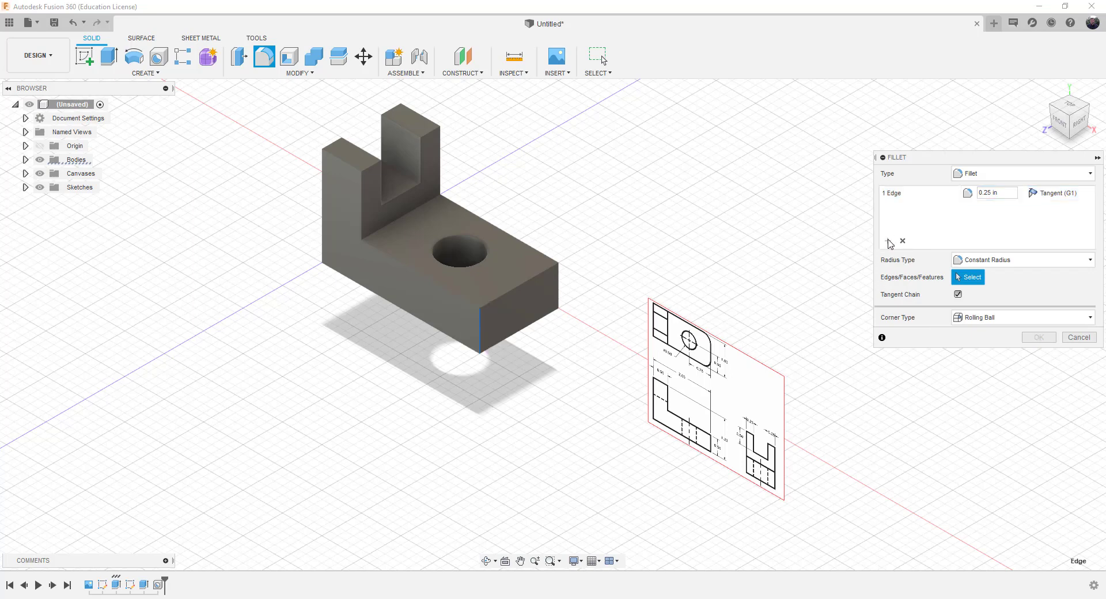
pyautogui.click(560, 281)
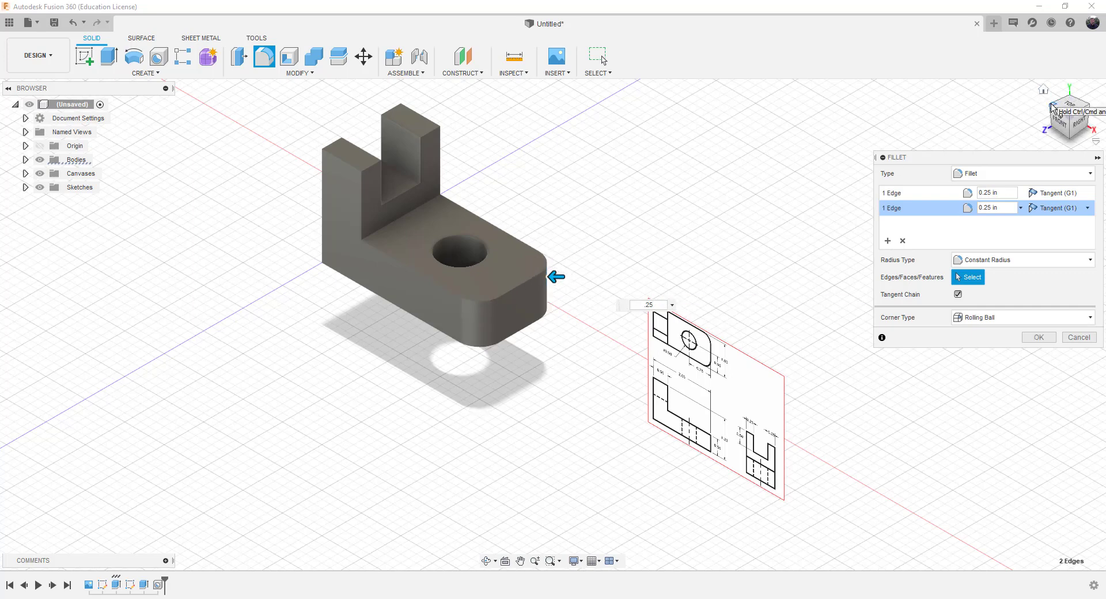
pyautogui.moveTo(1052, 107)
pyautogui.mouseDown()
pyautogui.moveTo(1057, 151)
pyautogui.moveTo(1059, 110)
pyautogui.moveTo(1032, 114)
pyautogui.moveTo(1042, 128)
pyautogui.moveTo(1060, 114)
pyautogui.moveTo(1044, 130)
pyautogui.moveTo(1035, 124)
pyautogui.moveTo(1061, 108)
pyautogui.moveTo(1062, 123)
pyautogui.mouseUp()
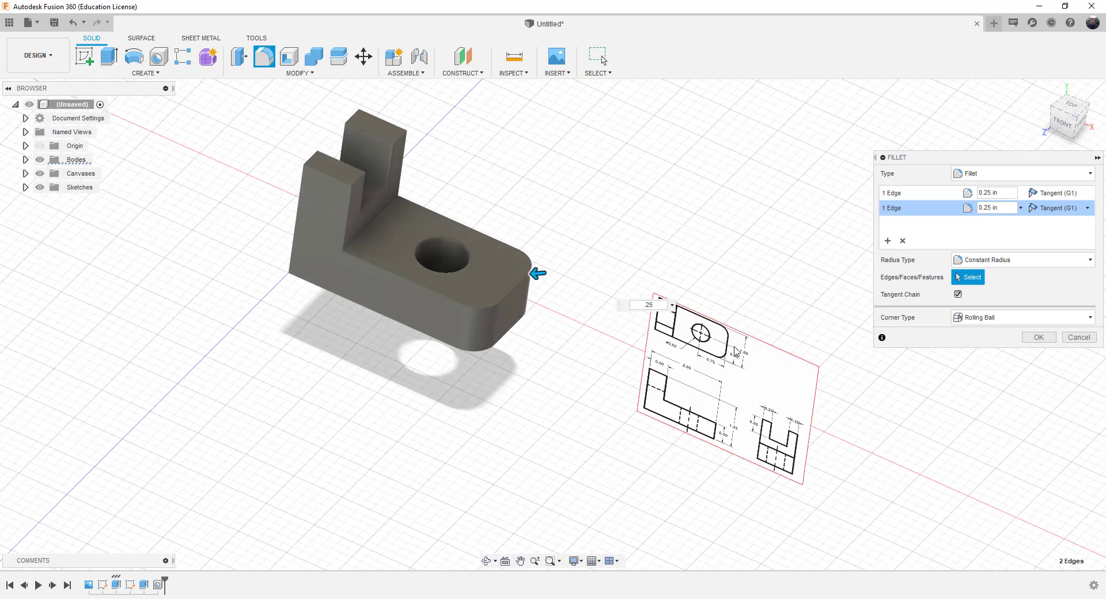
pyautogui.click(1041, 338)
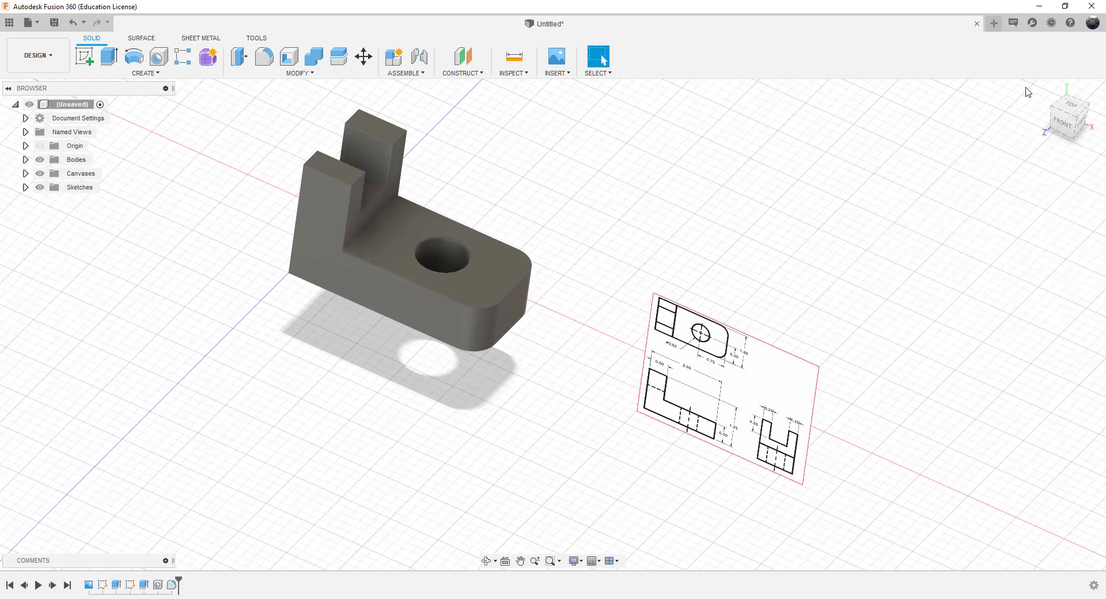
# Step: Return to the home view and save the design as "demo unit 4" in the Class instruction location
pyautogui.click(1044, 90)
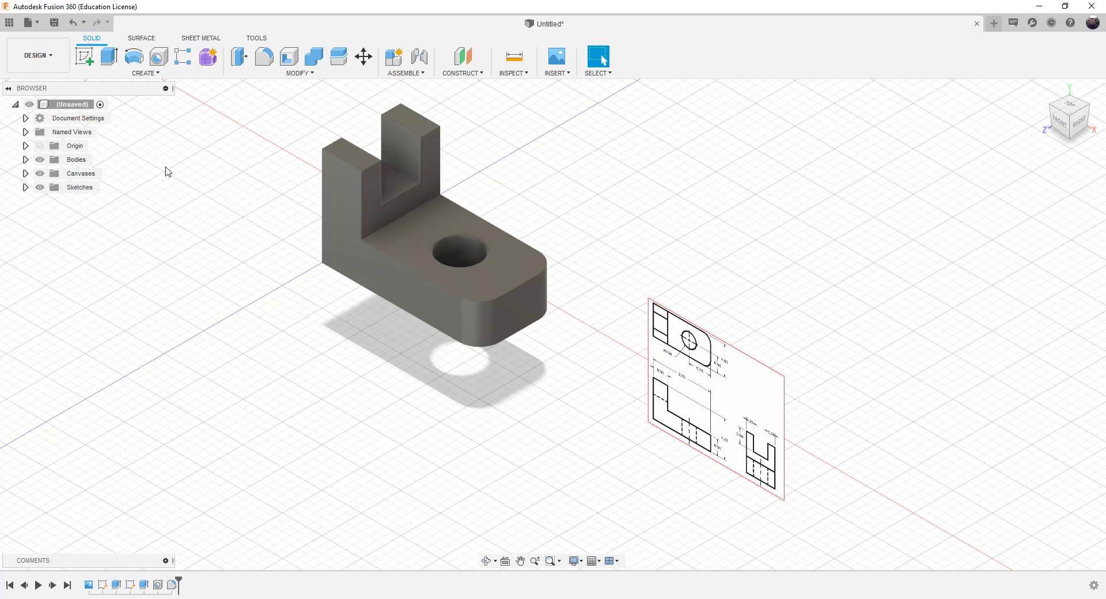
pyautogui.click(39, 24)
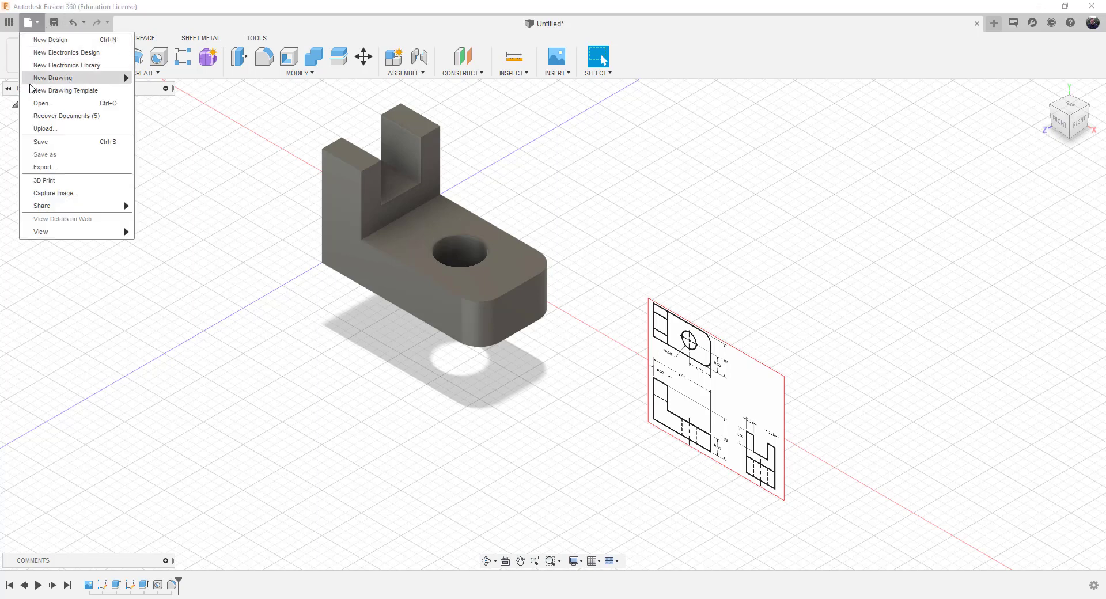
pyautogui.click(42, 144)
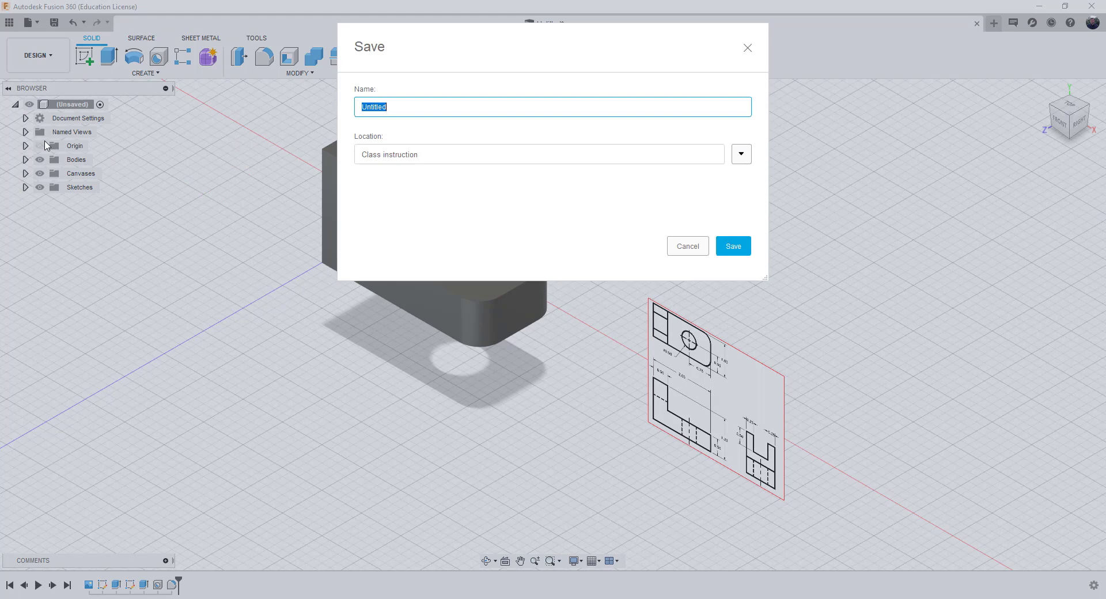
pyautogui.write('demo unit 4')
pyautogui.click(737, 247)
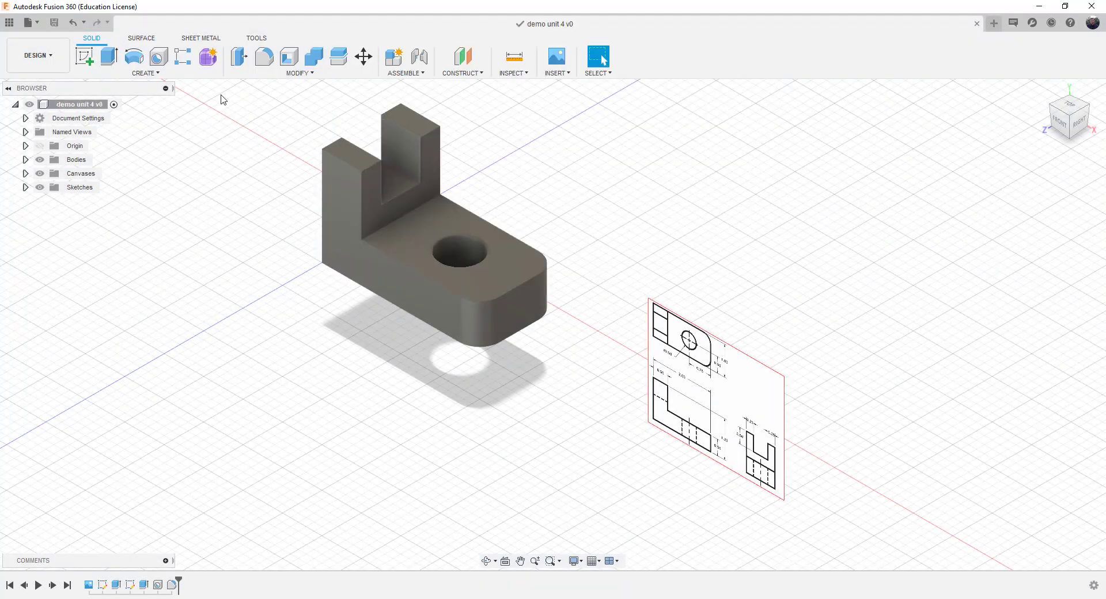
pyautogui.click(38, 23)
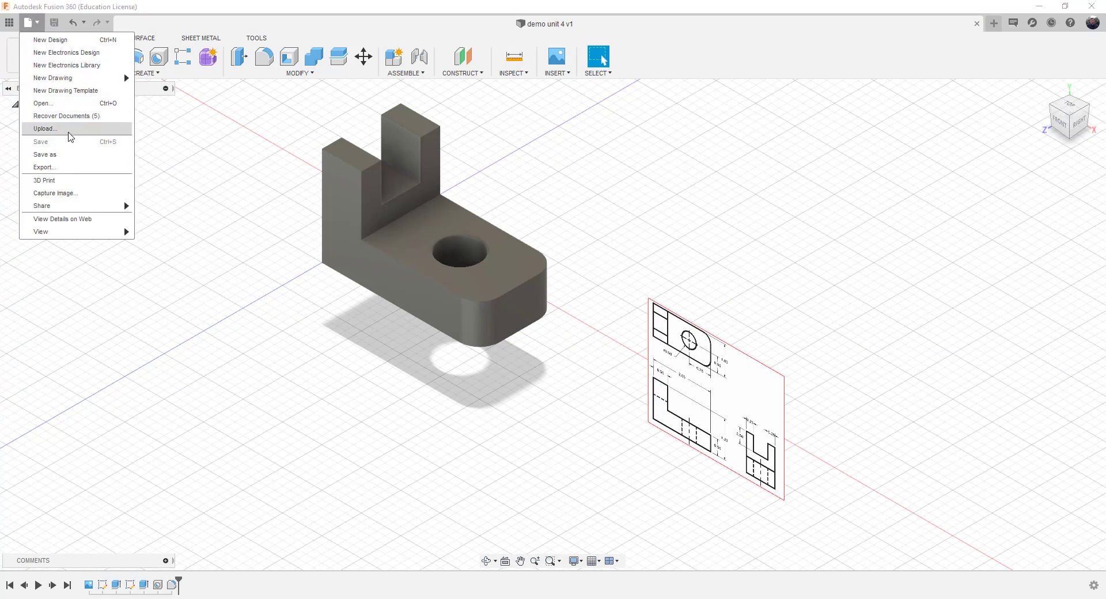
pyautogui.click(45, 168)
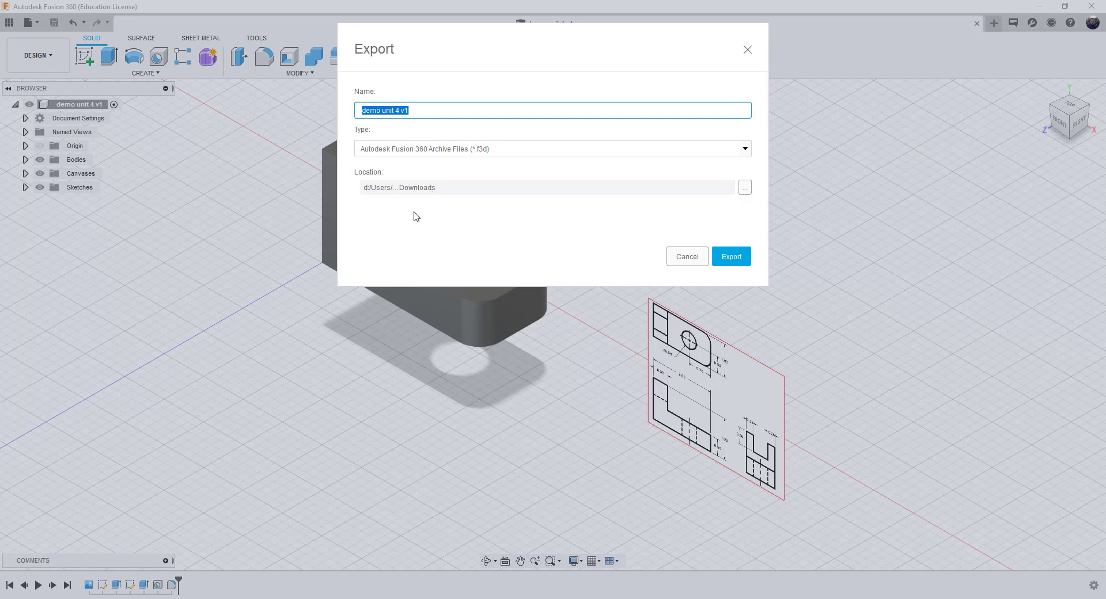
pyautogui.click(687, 261)
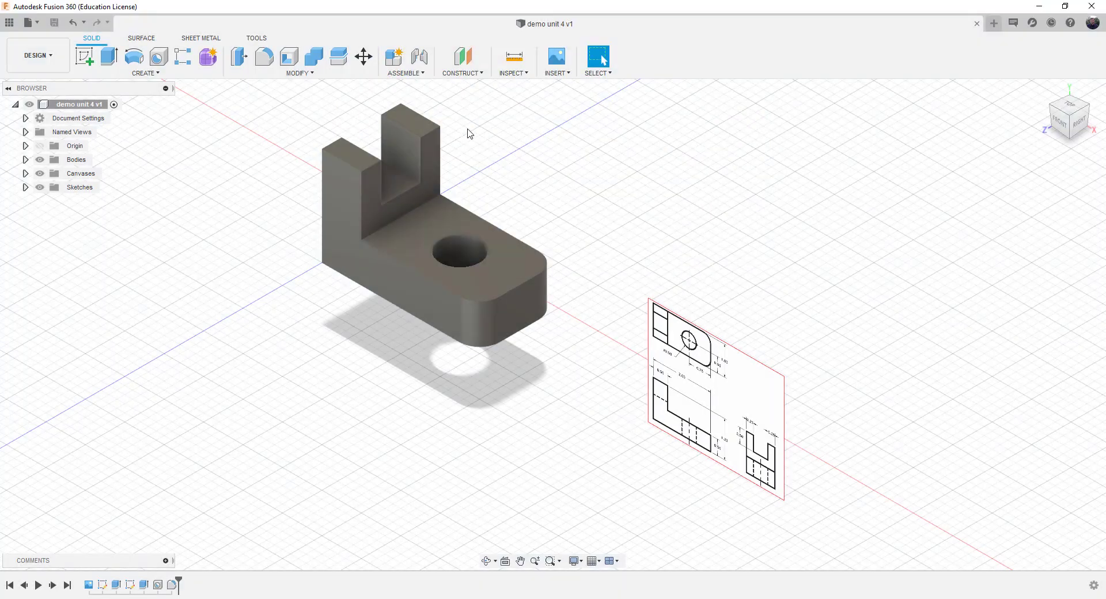